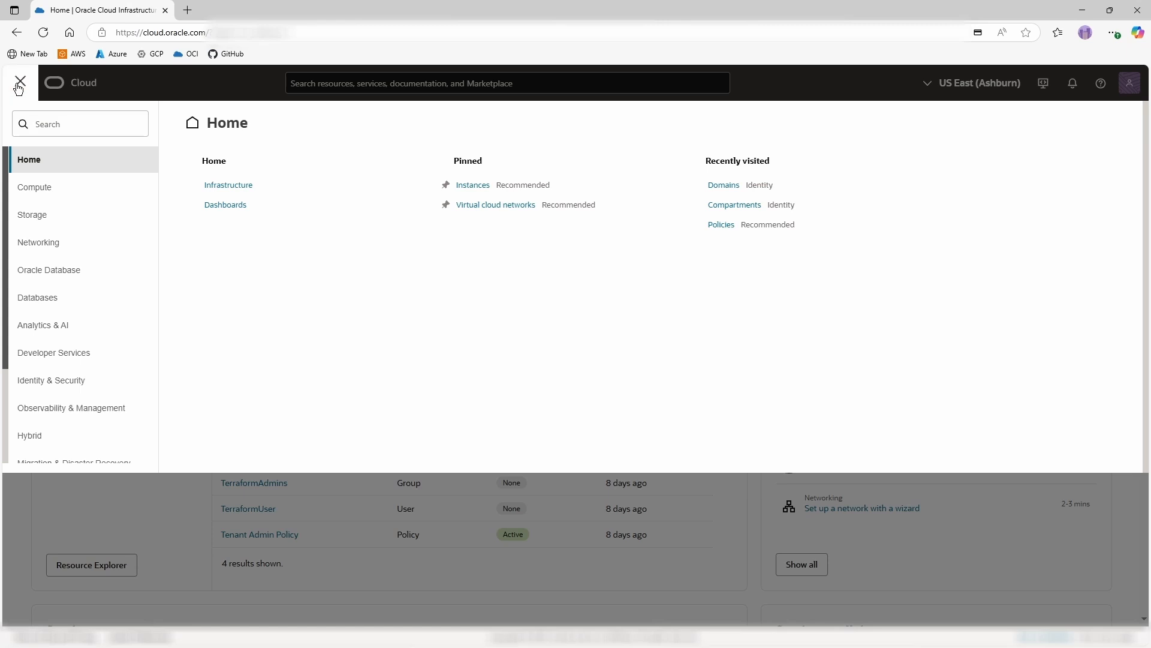
Step: Open the Users list of the Default identity domain in the root compartment
left_click(45, 380)
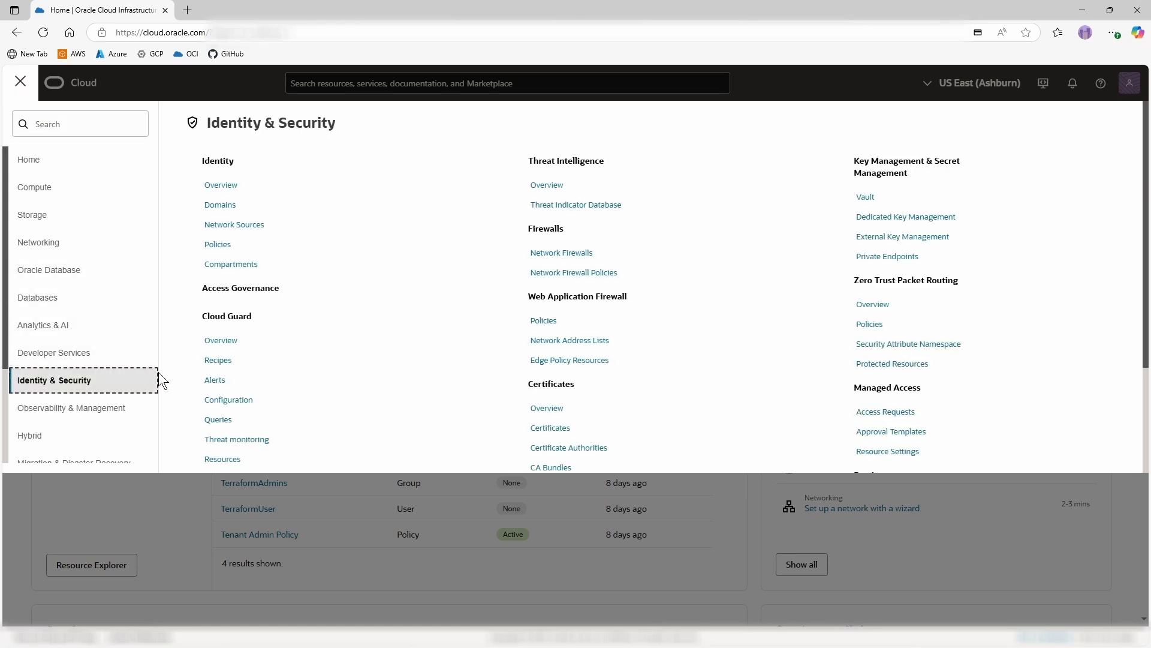
left_click(221, 207)
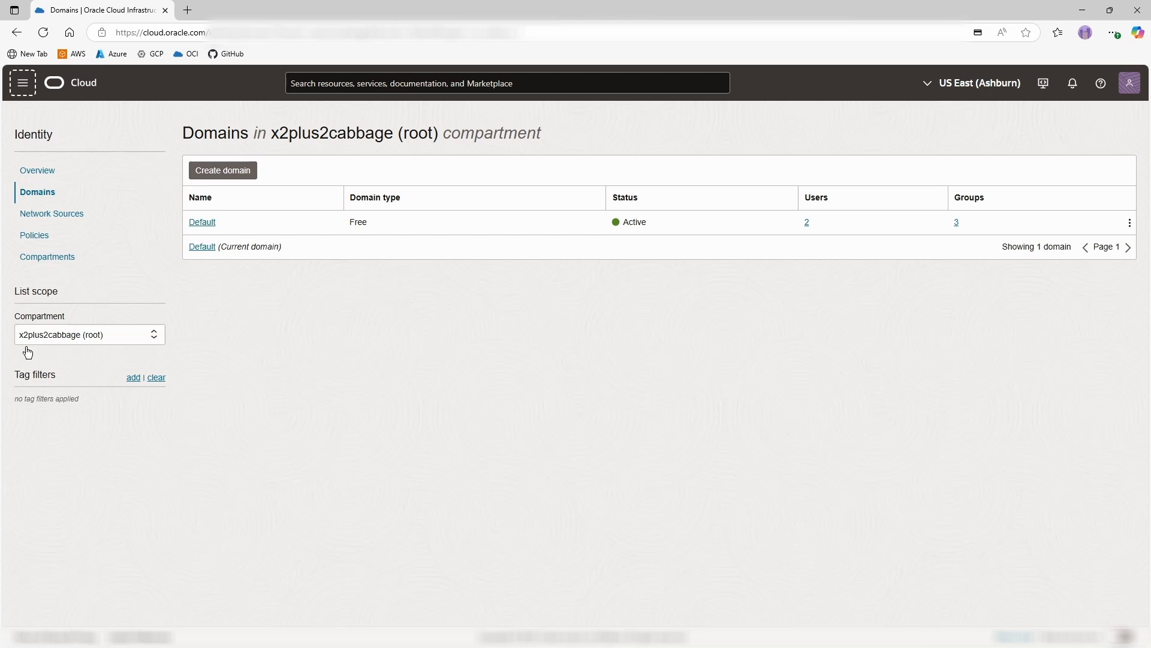
left_click(203, 248)
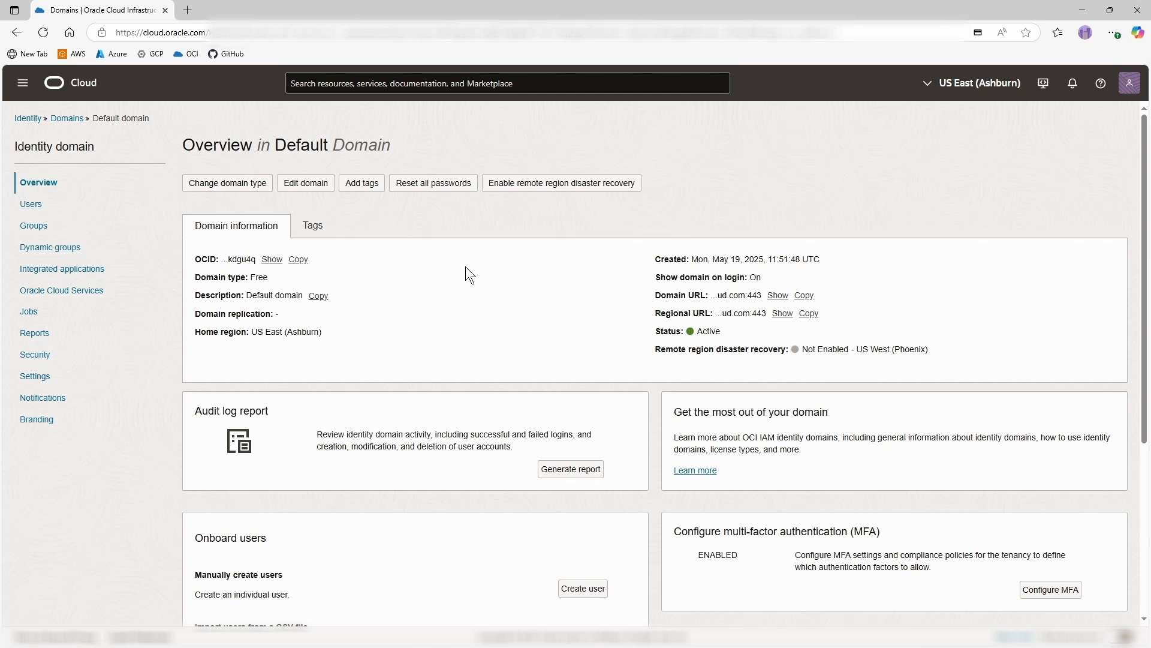
left_click(30, 205)
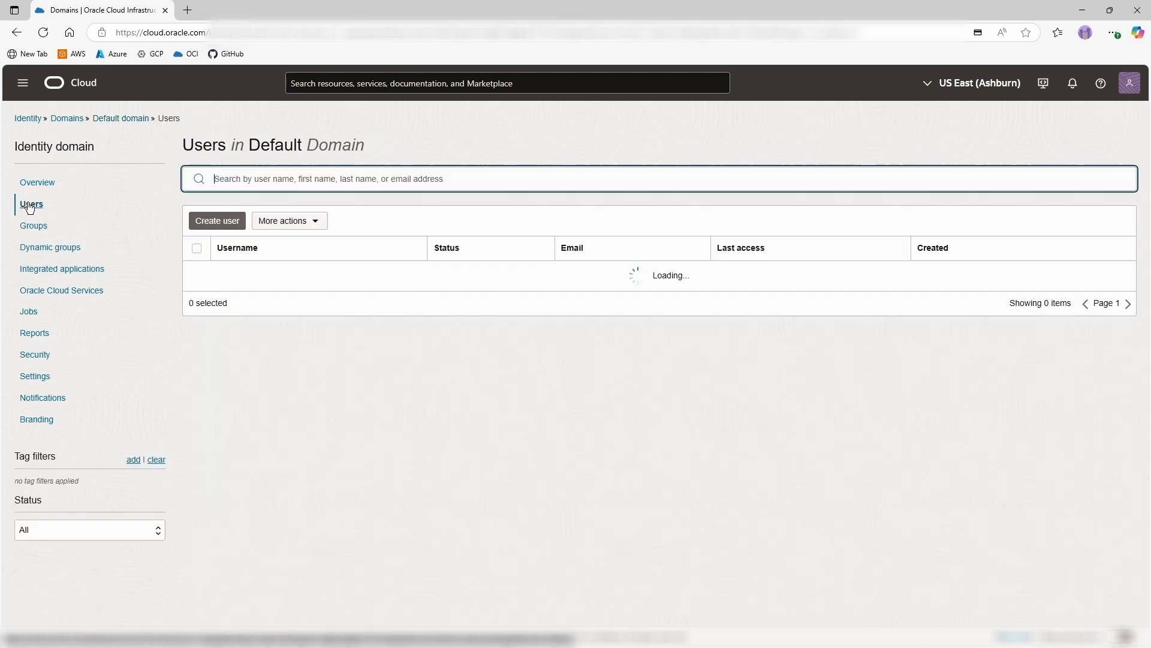
Step: Create a user with last name and username Terraform-Test and a separate contact email, not using the email address as the username
left_click(216, 222)
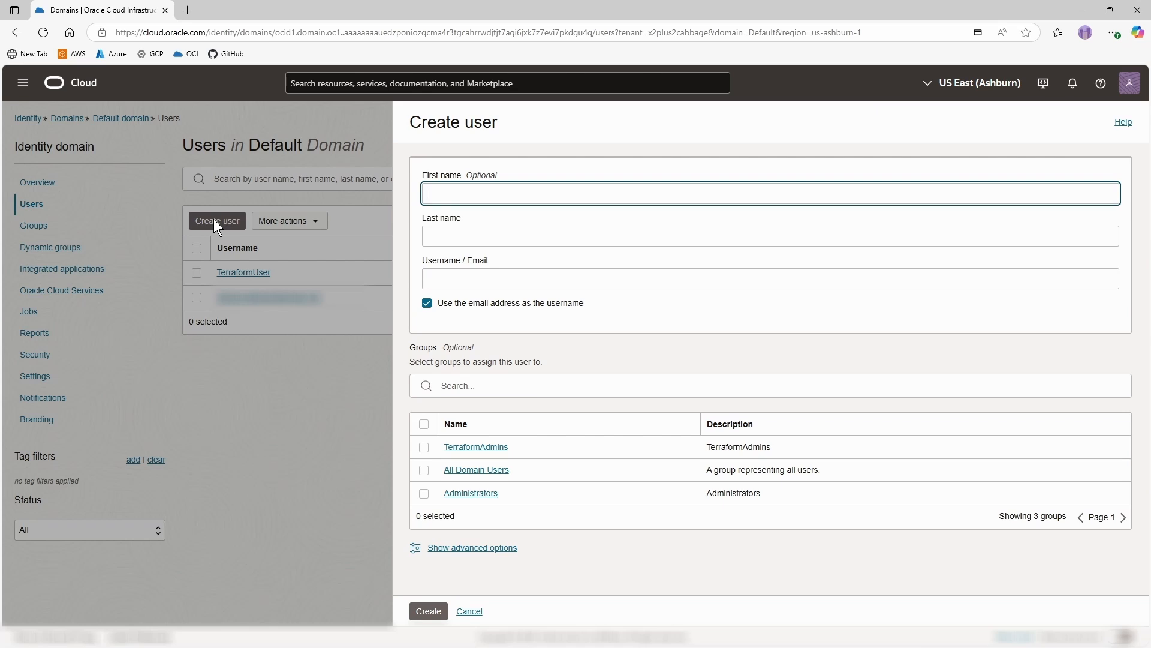
left_click(428, 306)
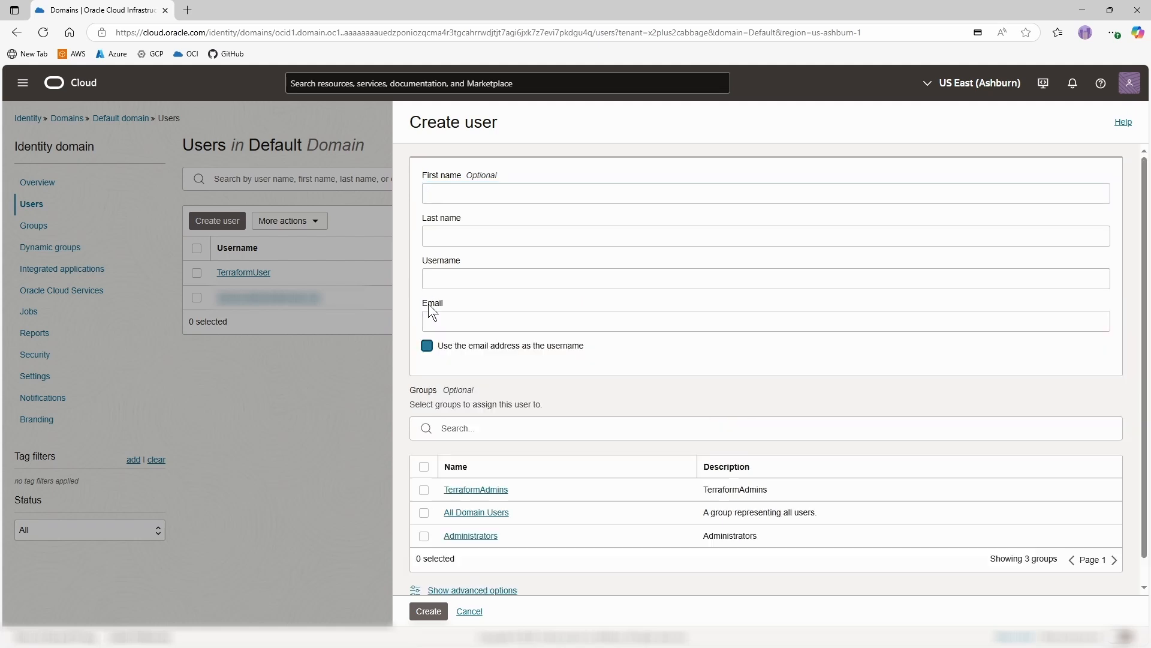
left_click(470, 236)
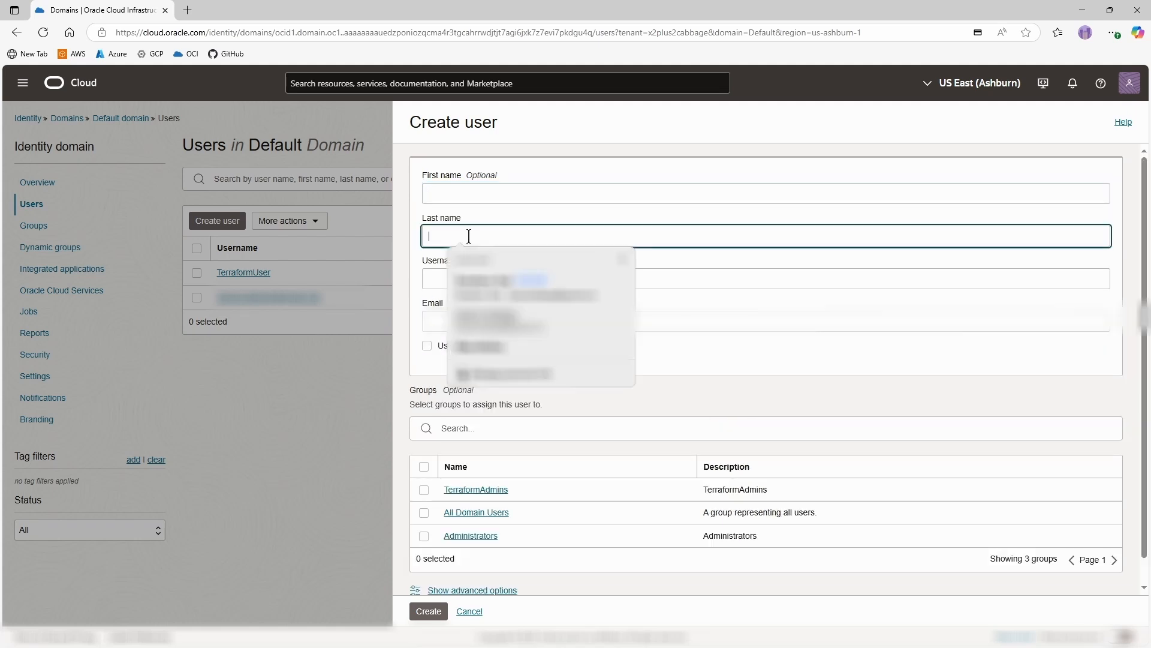
key("Down")
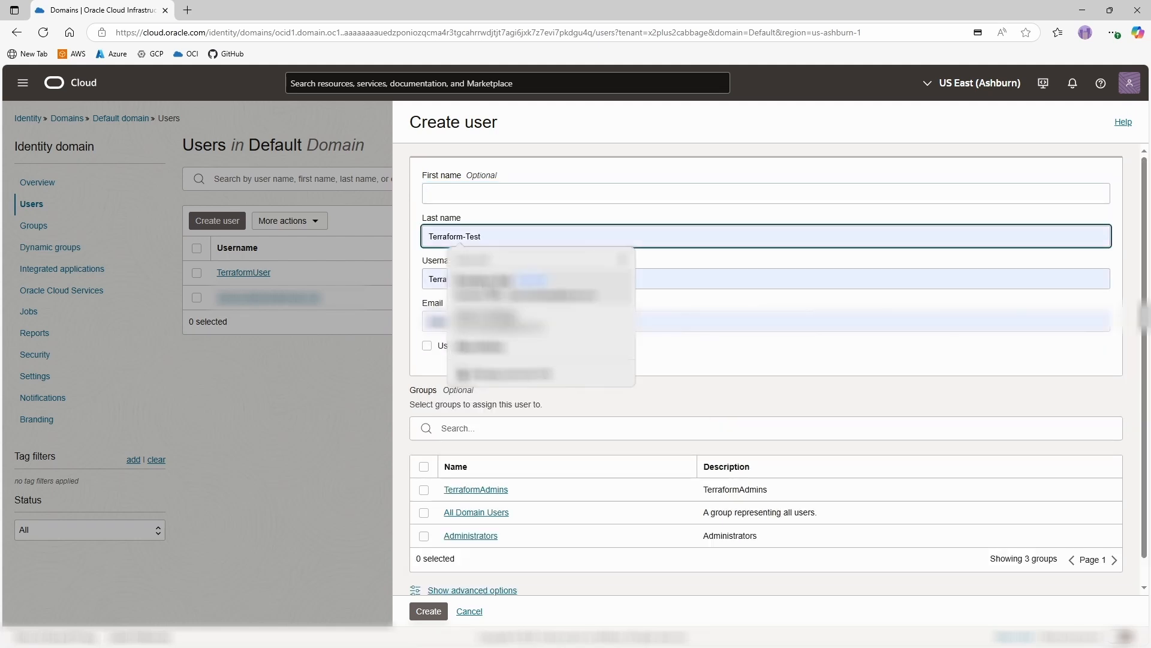
key("Return")
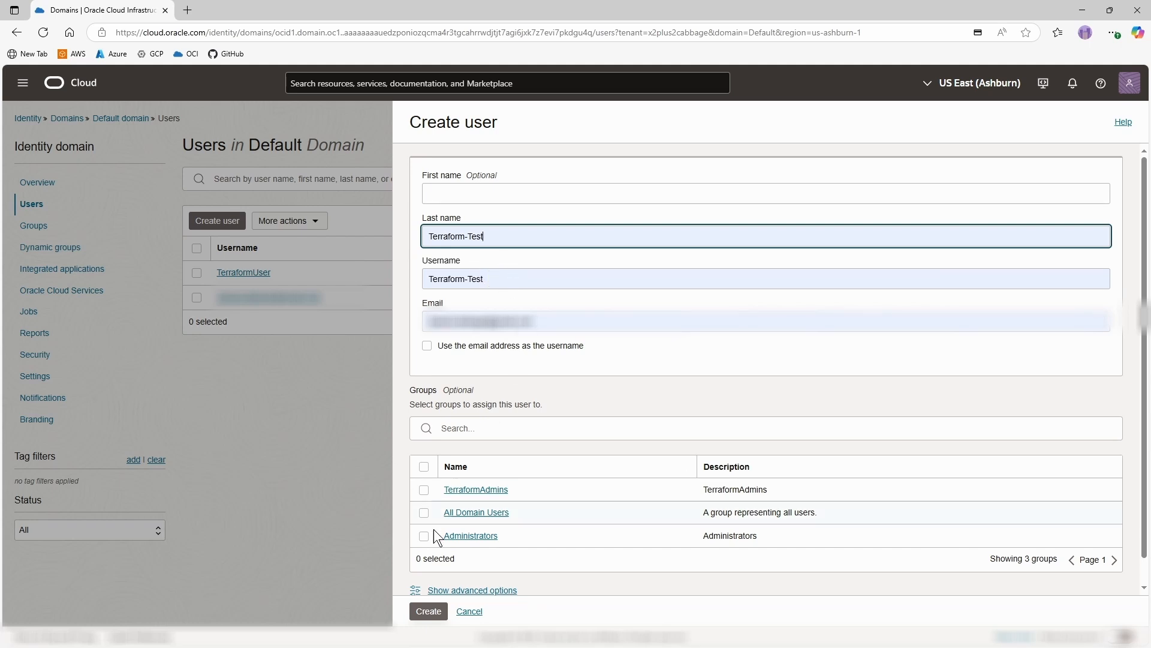
left_click(430, 612)
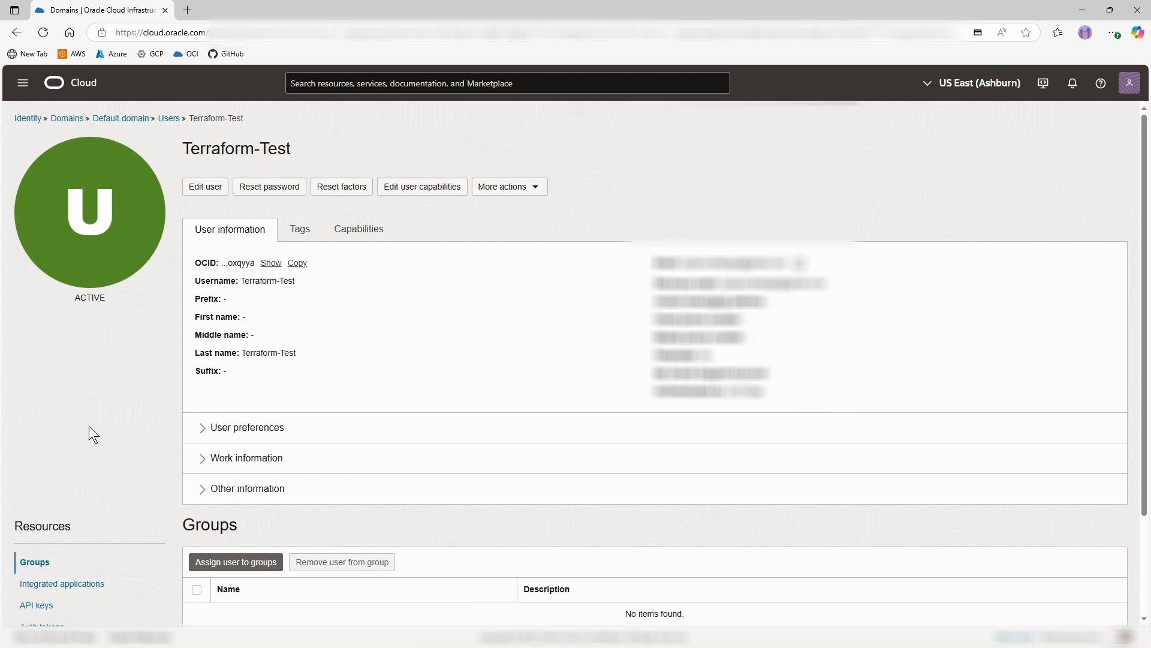
Step: Generate an API key pair for the Terraform-Test user, download the private key and add the key
scroll(78, 429, "down", 2)
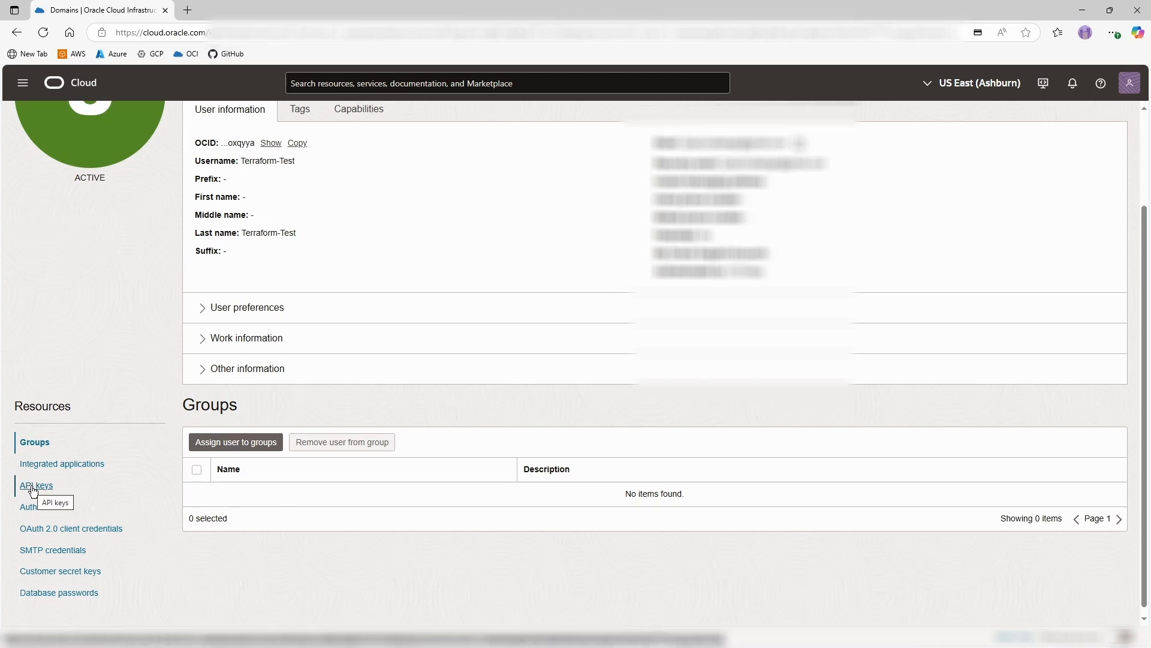
left_click(33, 486)
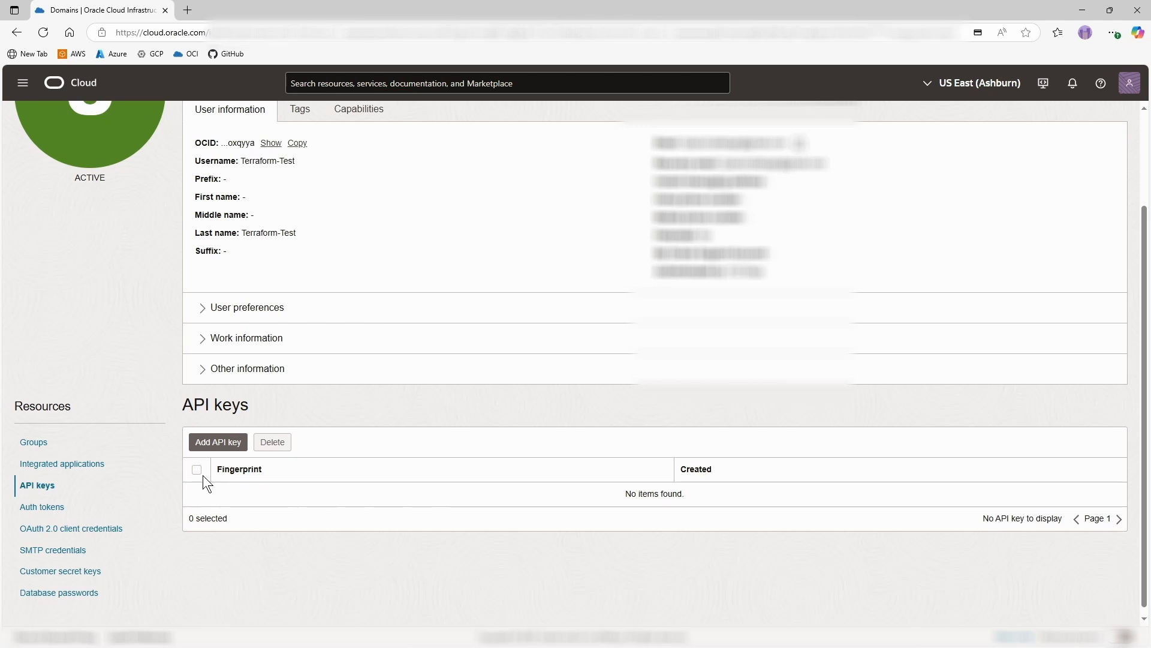
left_click(217, 442)
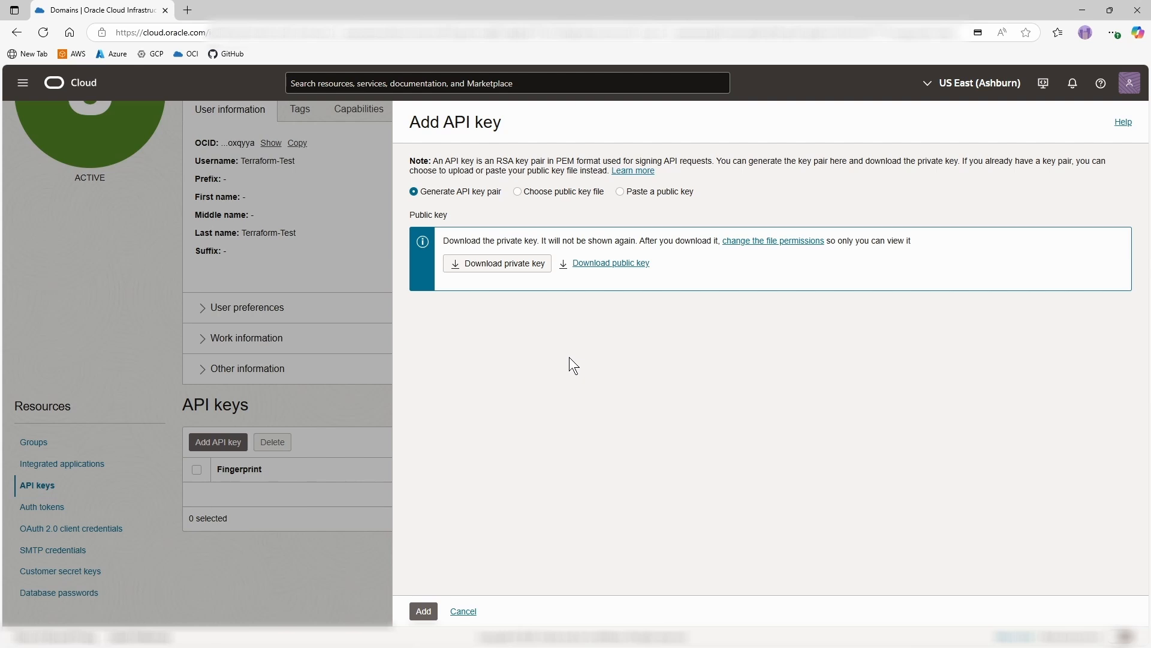
left_click(504, 264)
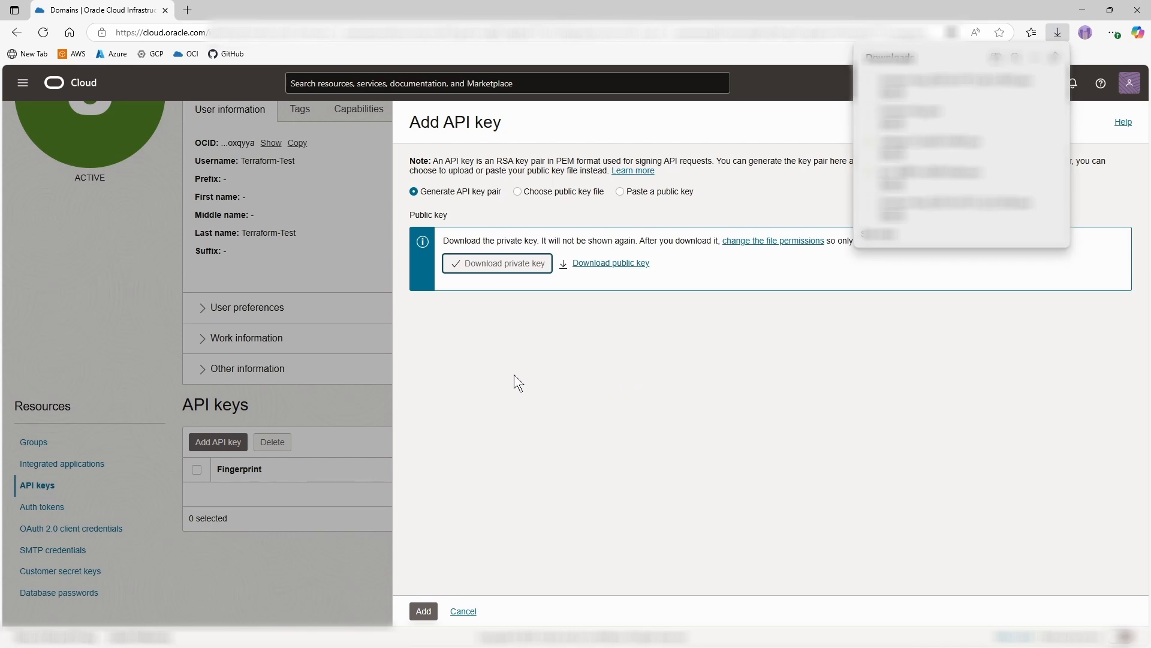
left_click(423, 610)
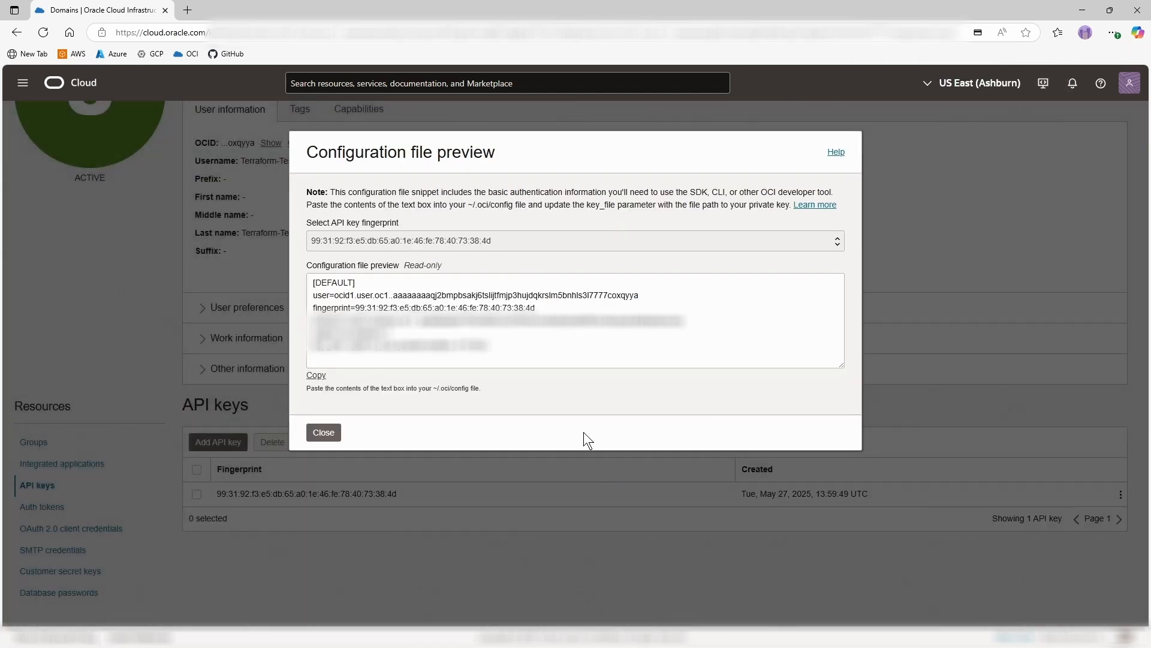
Step: Select the full configuration file snippet for the new API key, then close the preview
left_click_drag(499, 347, 293, 281)
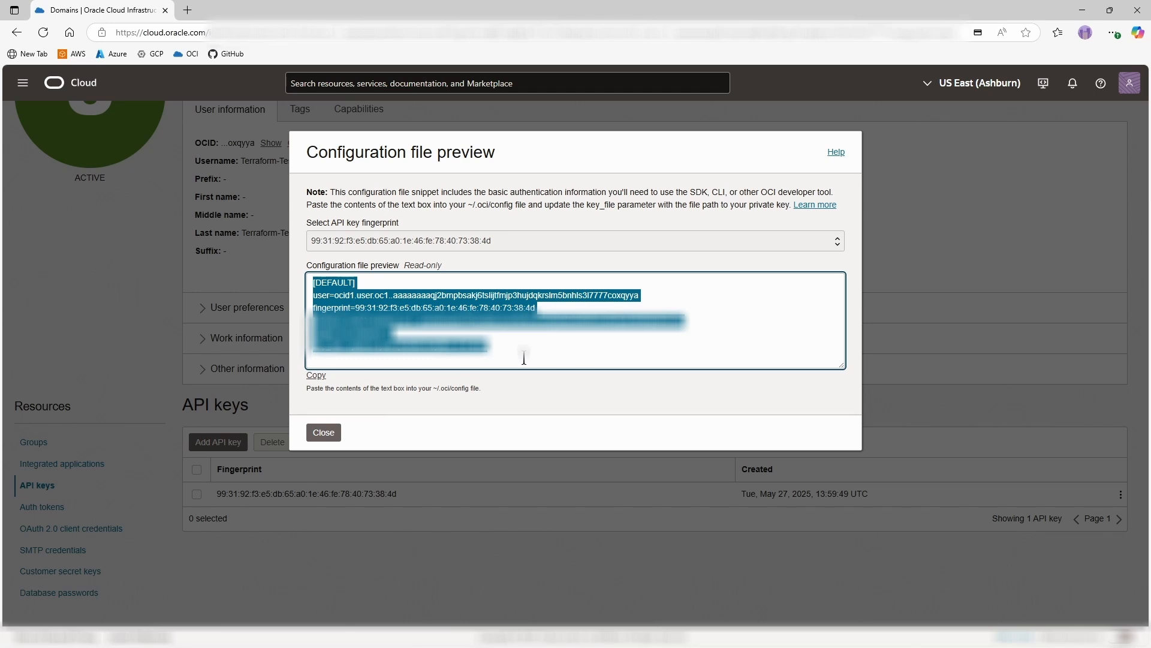
key("alt+Tab")
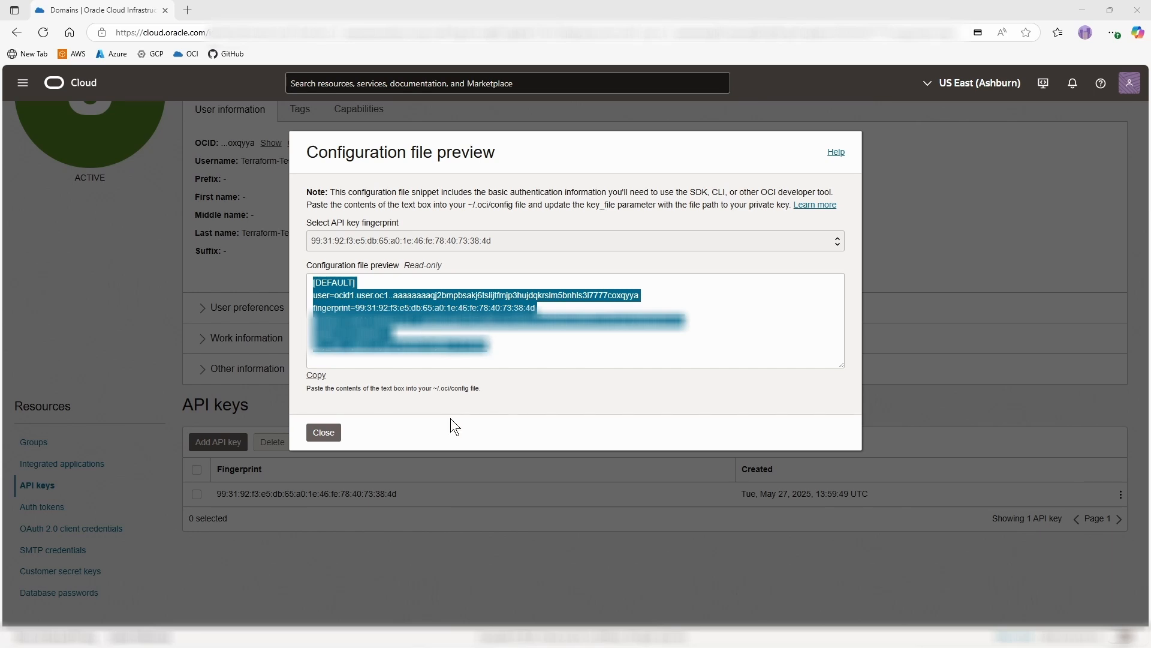
left_click(323, 433)
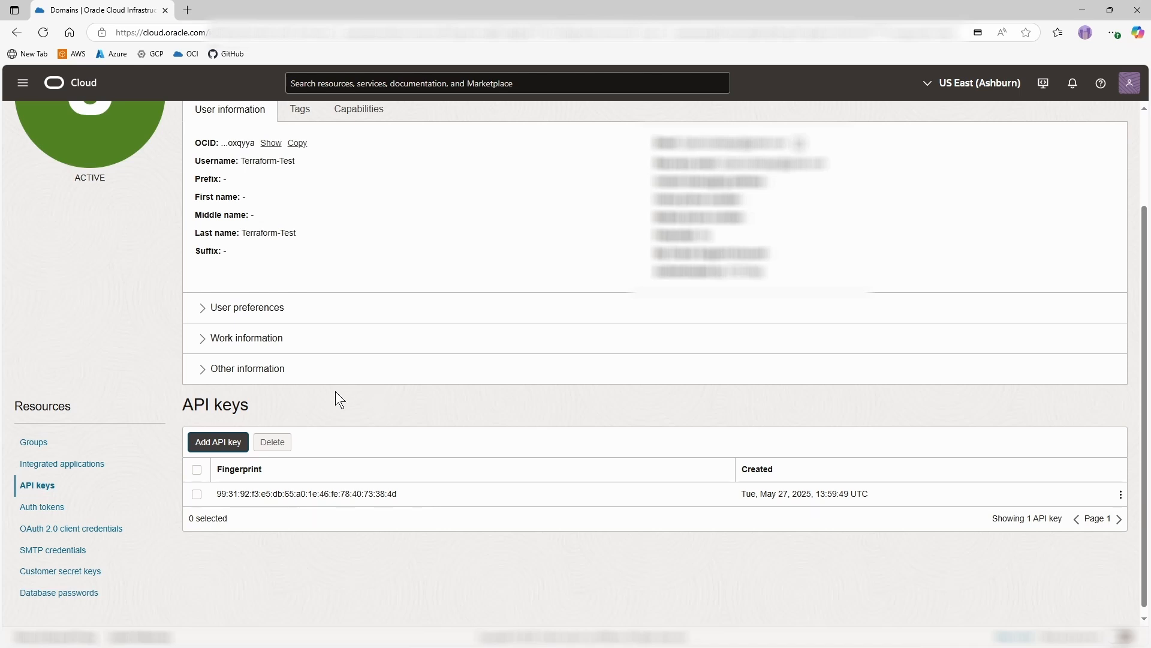
Step: Open the Groups list of the Default identity domain
scroll(175, 291, "up", 2)
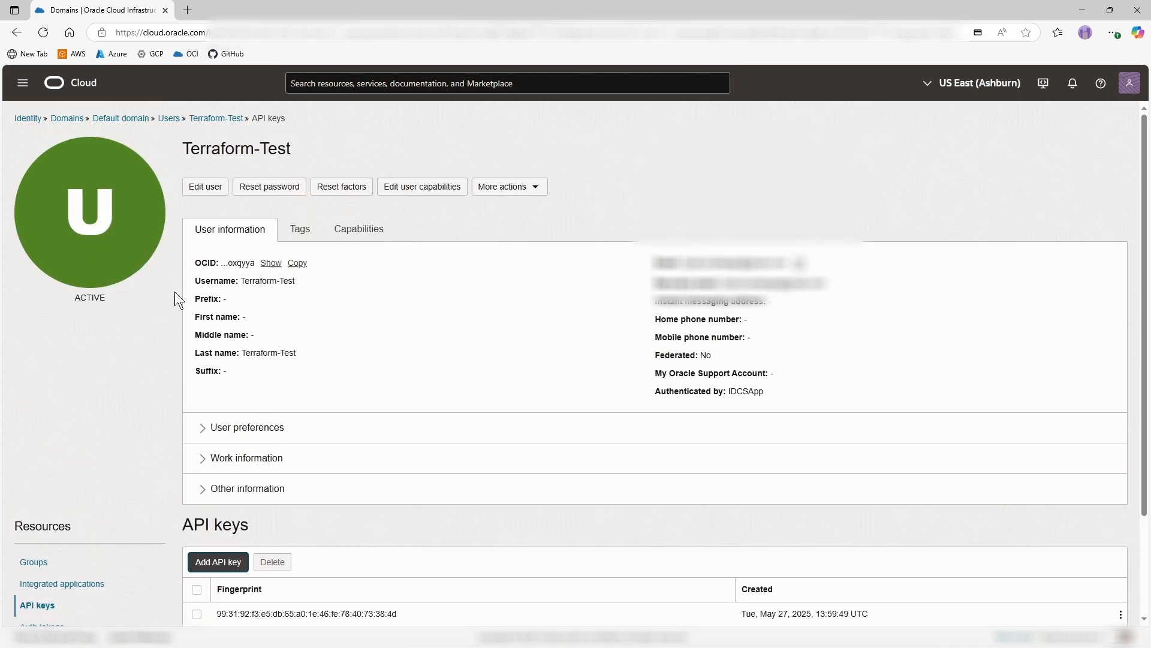
left_click(23, 83)
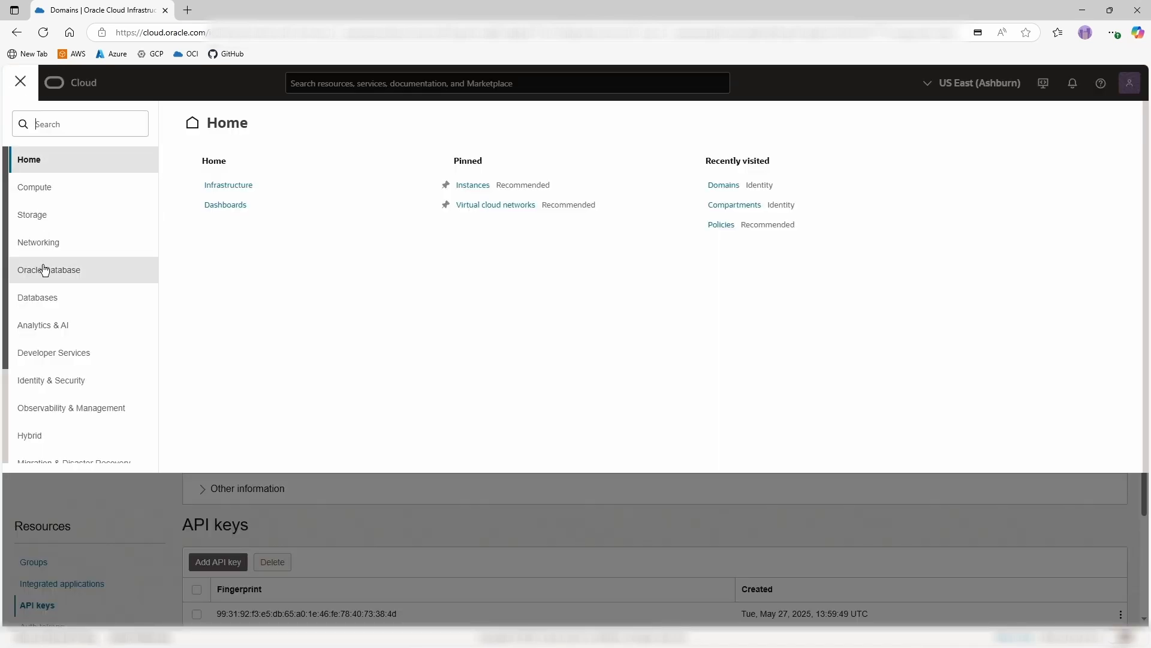
left_click(50, 384)
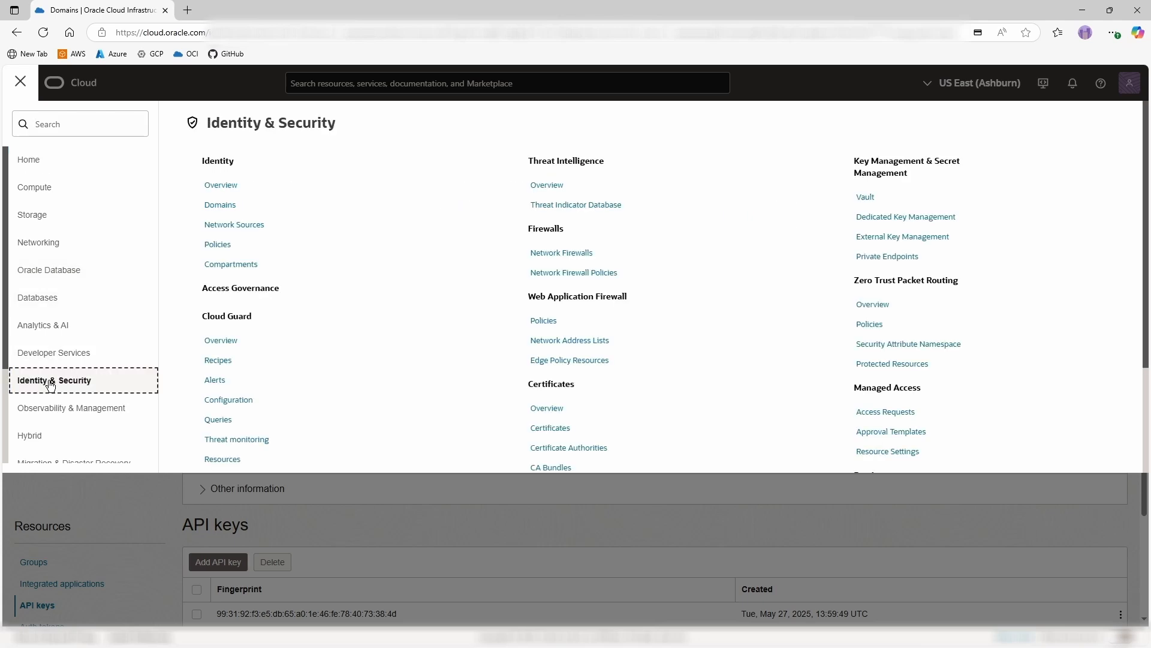
left_click(225, 204)
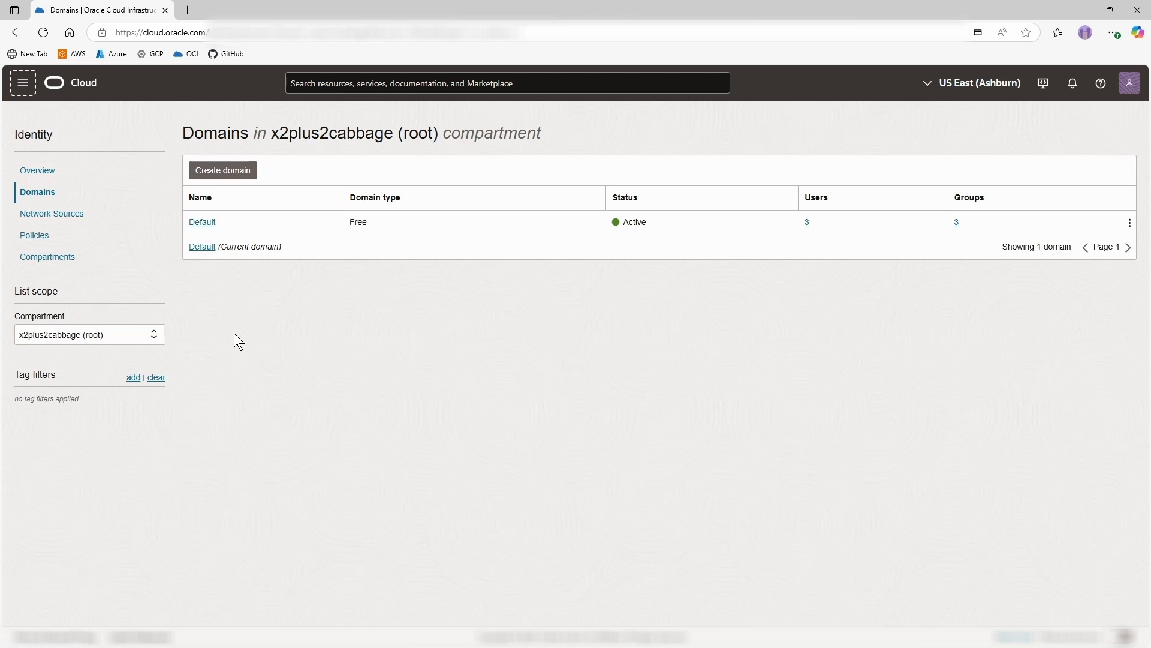
left_click(198, 248)
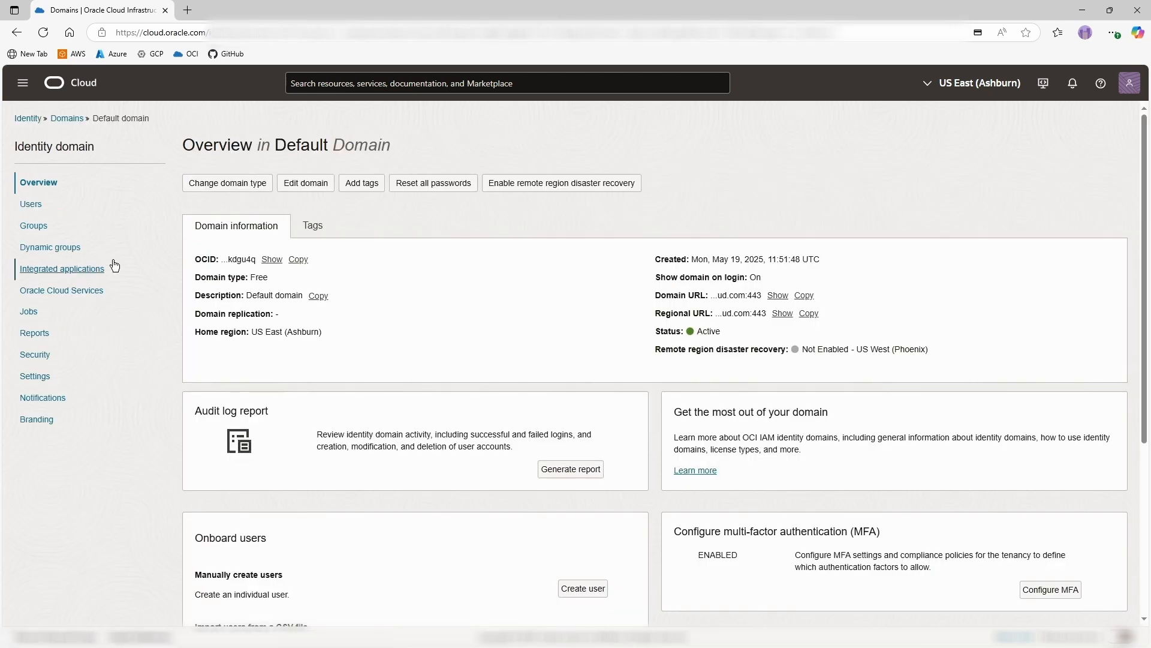
left_click(26, 231)
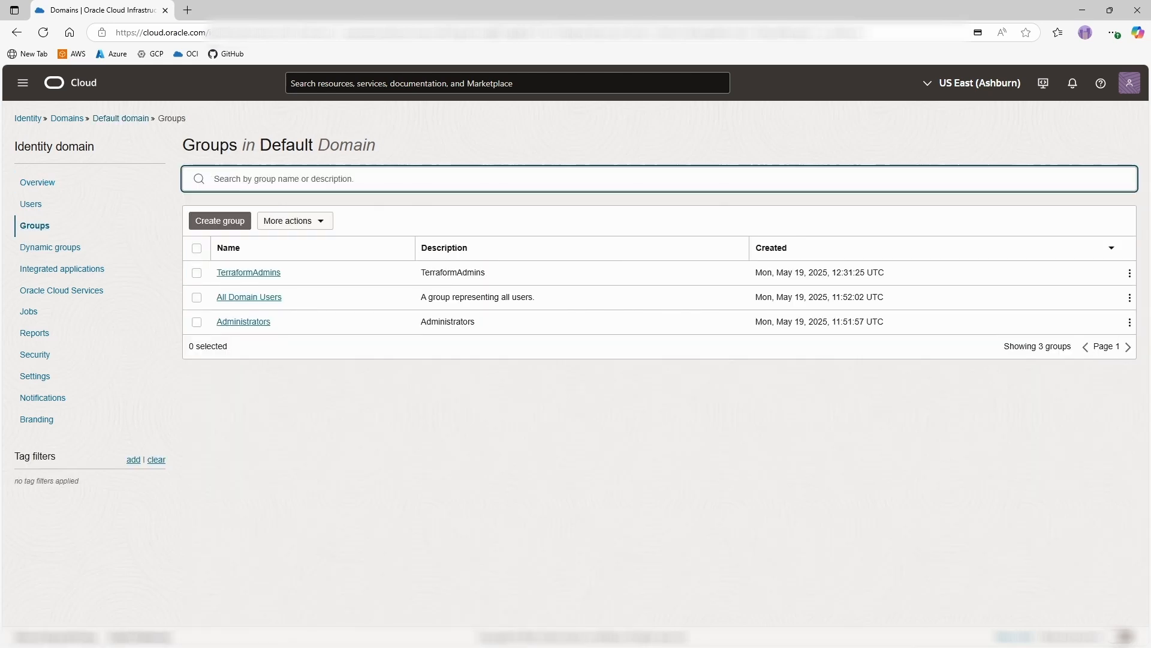
Step: Create a group named Terraform-Test with the description Terraform-Test
left_click(202, 221)
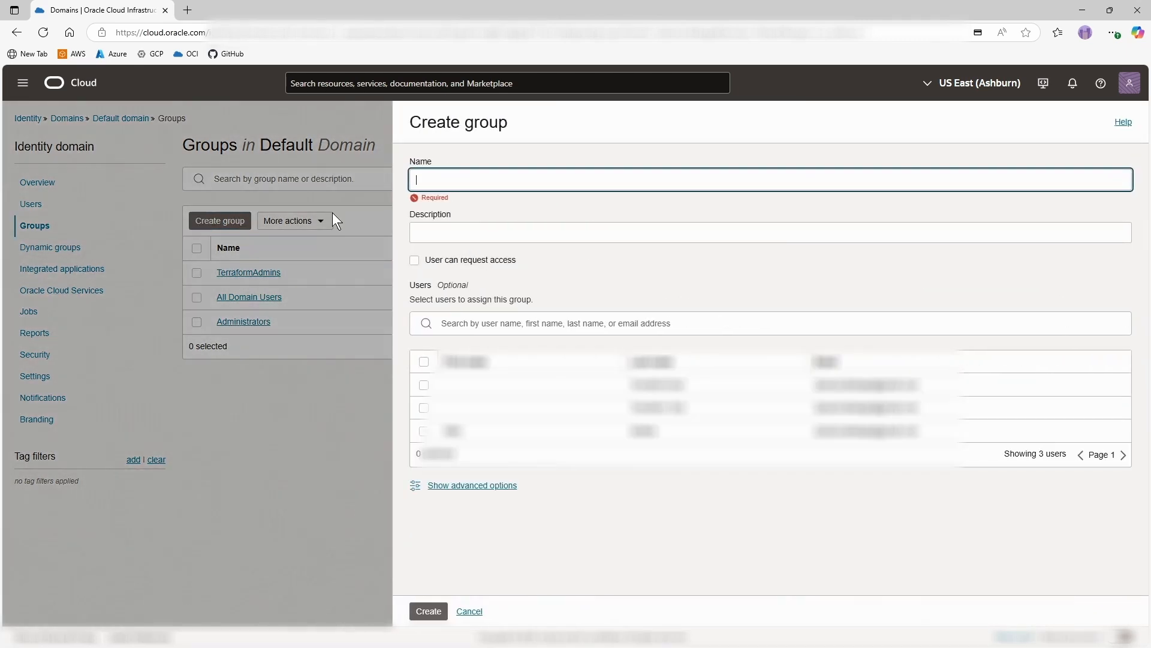
left_click(428, 181)
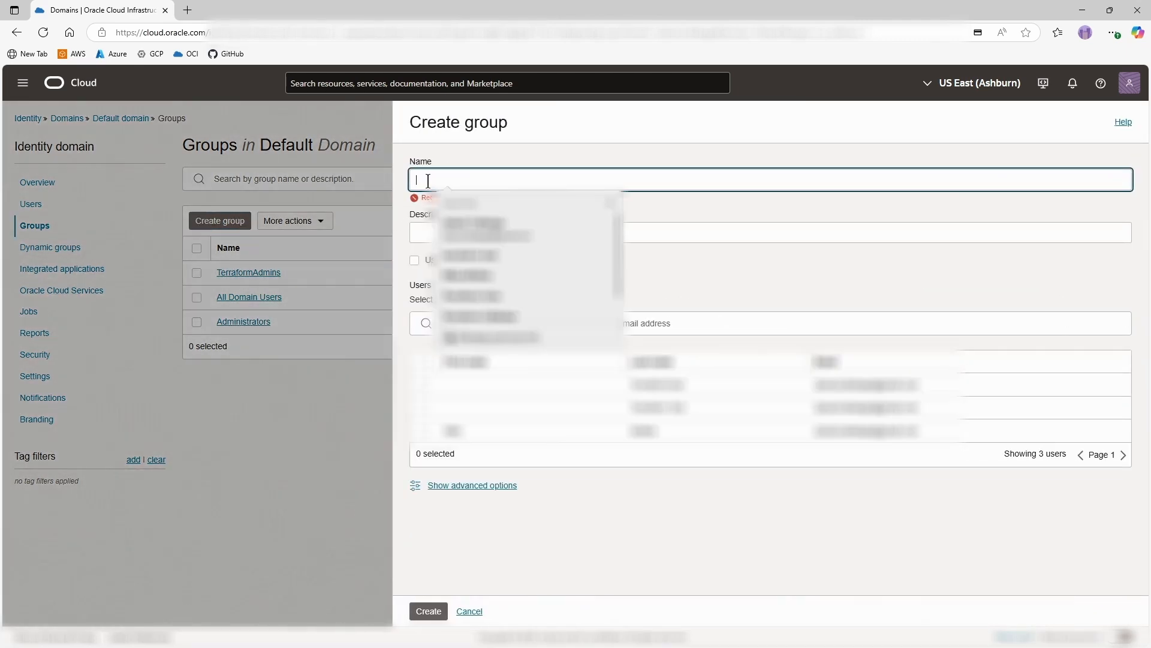
type("Terrafor")
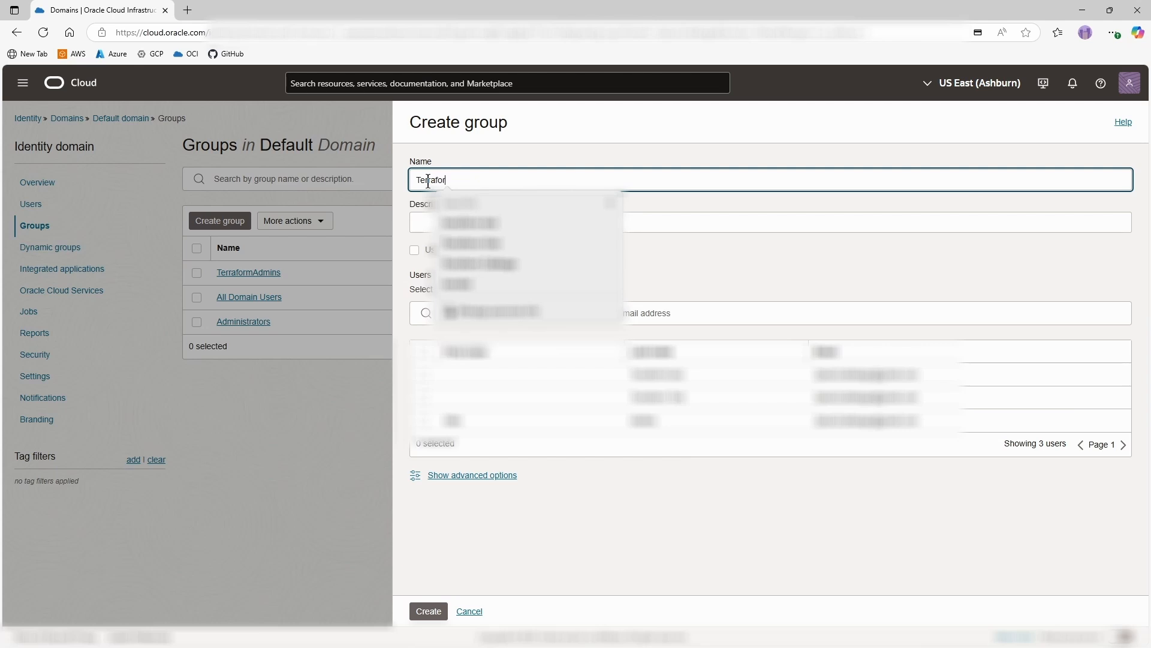
type("m-Test")
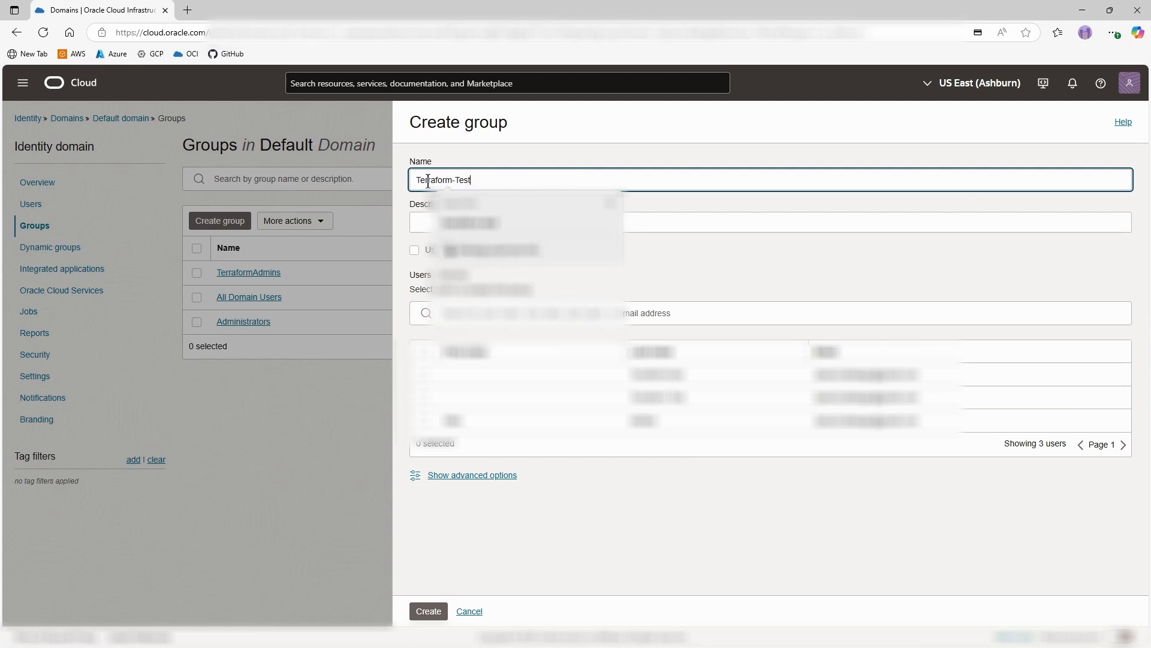
left_click(448, 223)
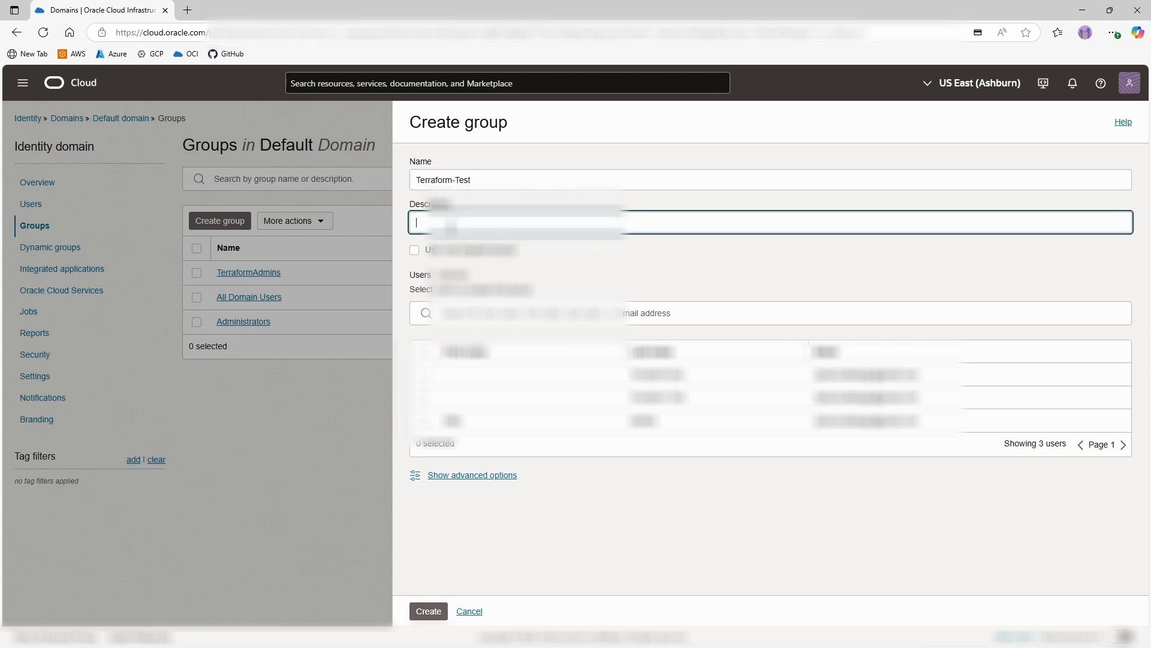
left_click_drag(510, 180, 375, 171)
key("ctrl+c")
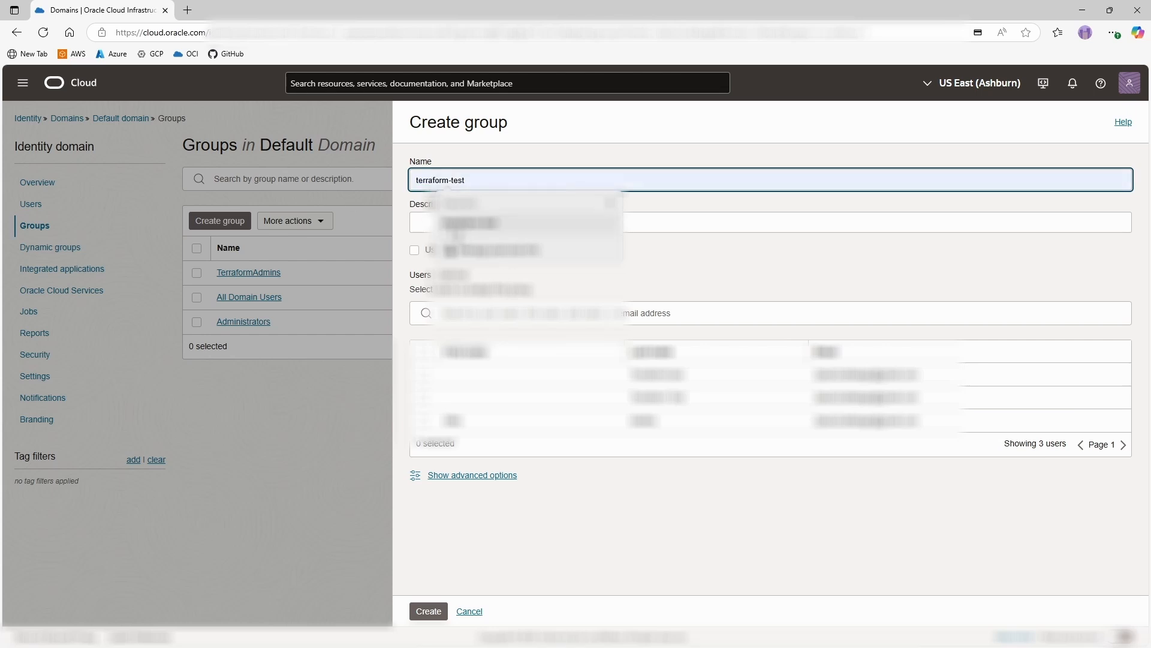
left_click(440, 231)
key("ctrl+v")
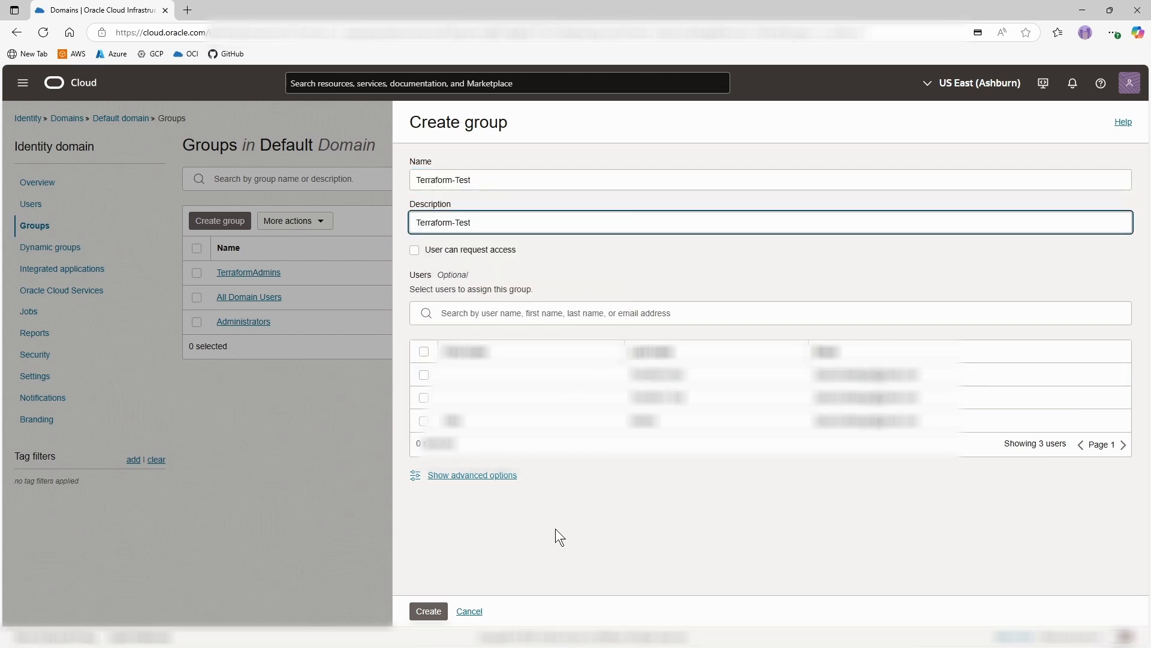
left_click(425, 613)
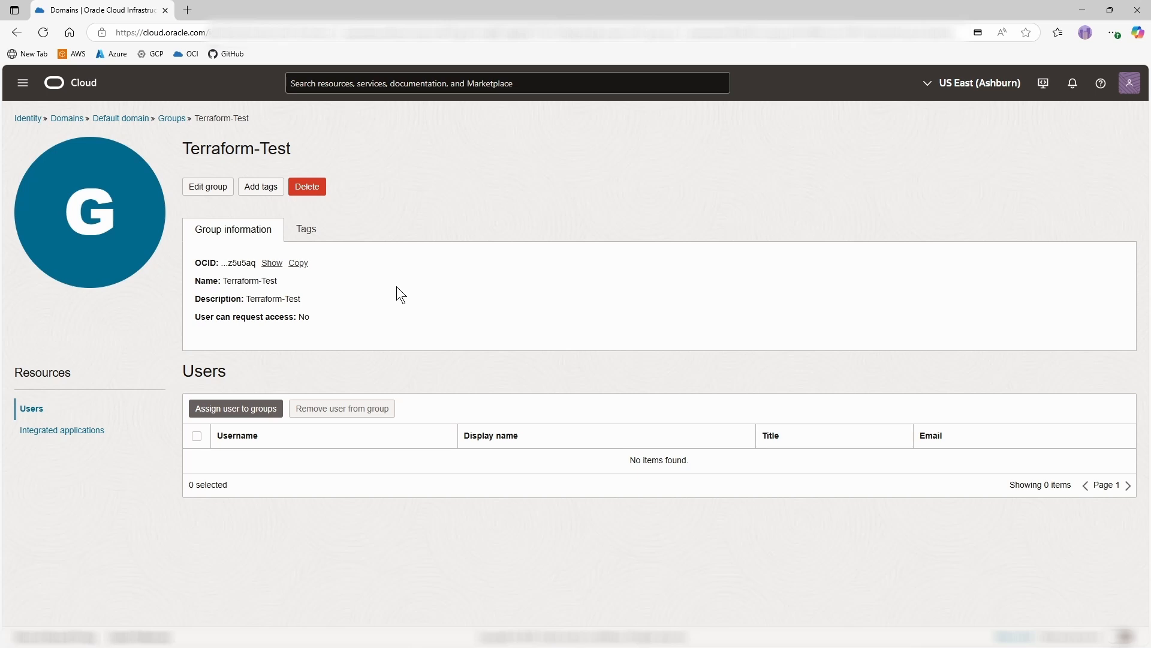
Step: Assign the Terraform-Test user to the Terraform-Test group
left_click(232, 410)
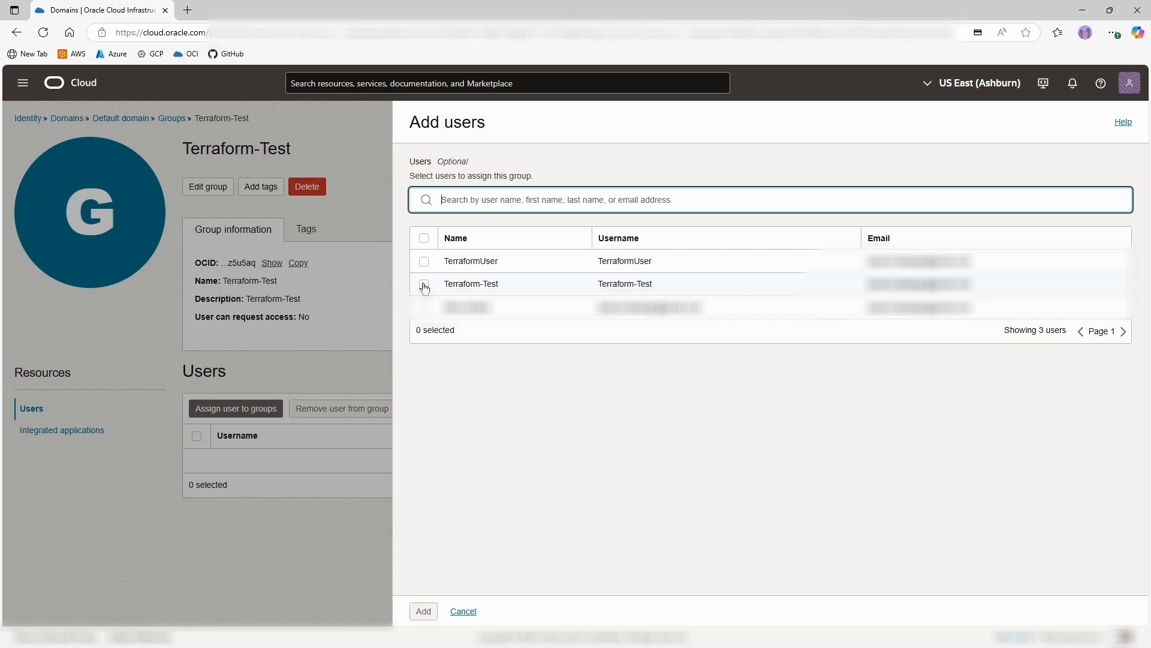
left_click(423, 284)
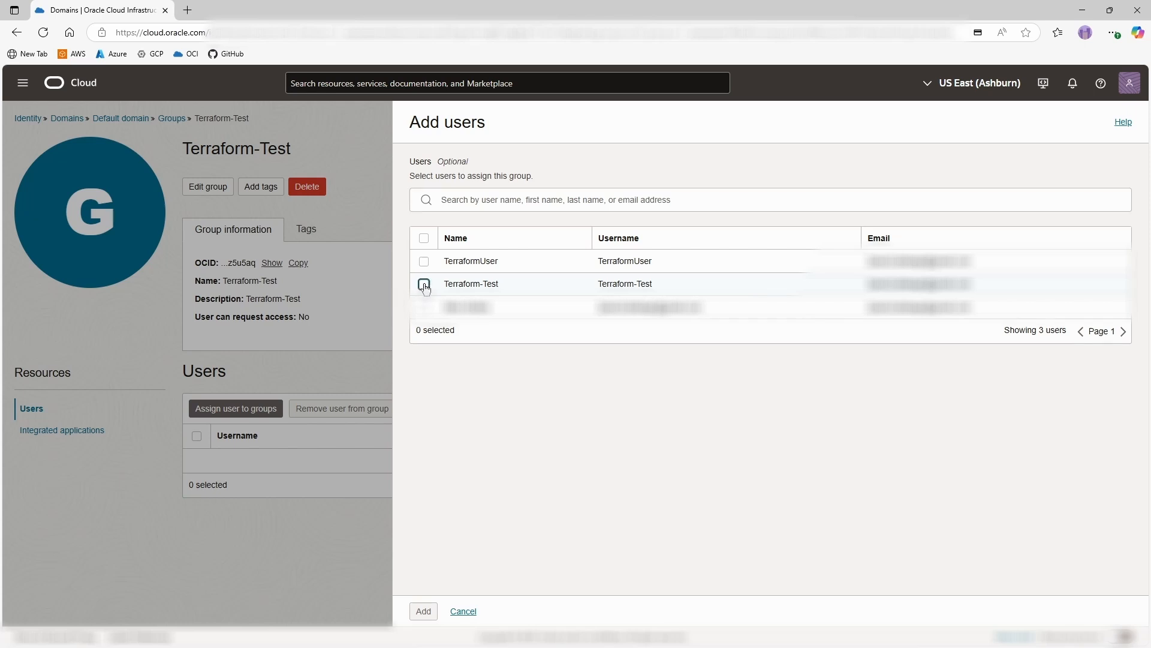
left_click(424, 611)
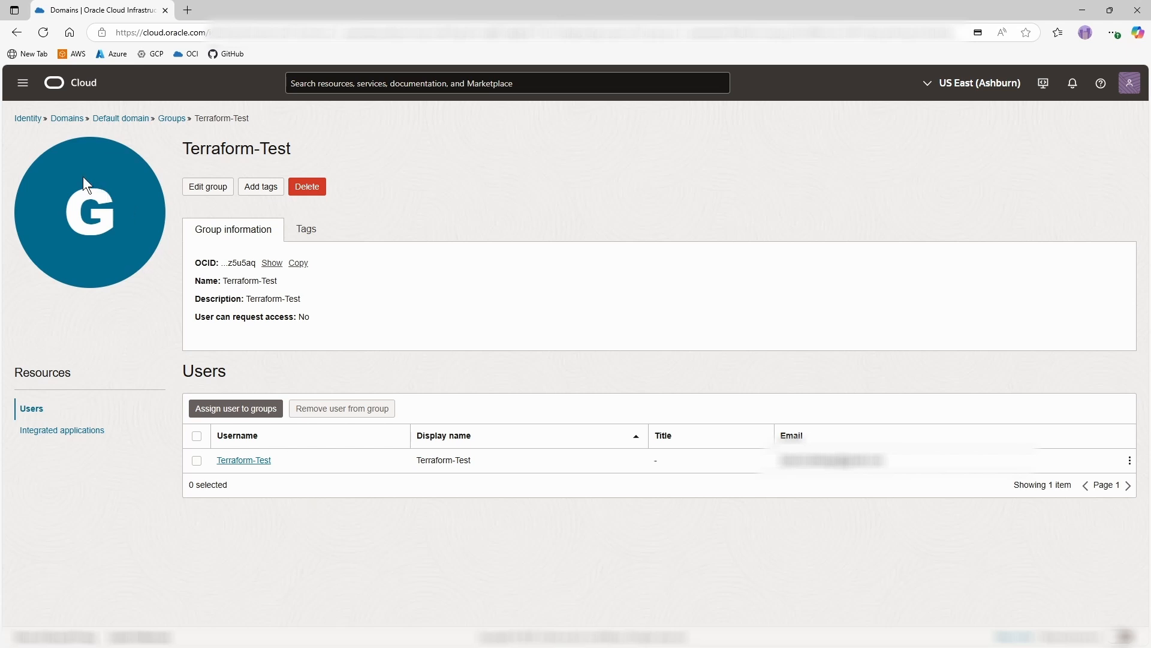
Step: Open the Policies list under Identity & Security
left_click(22, 83)
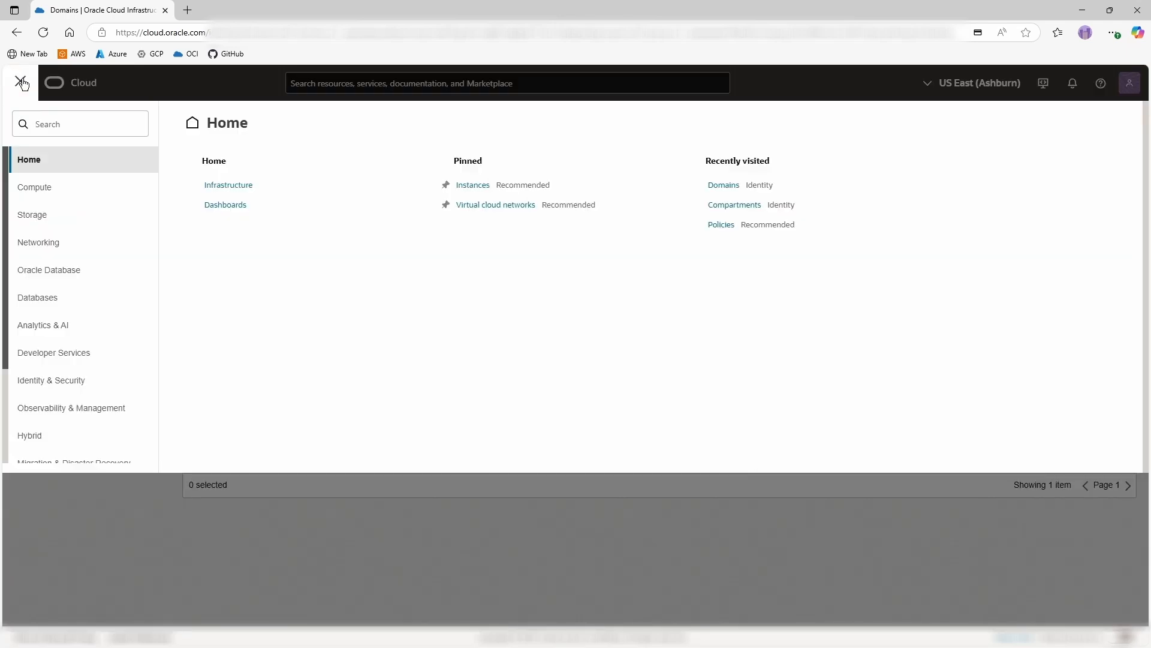
left_click(51, 382)
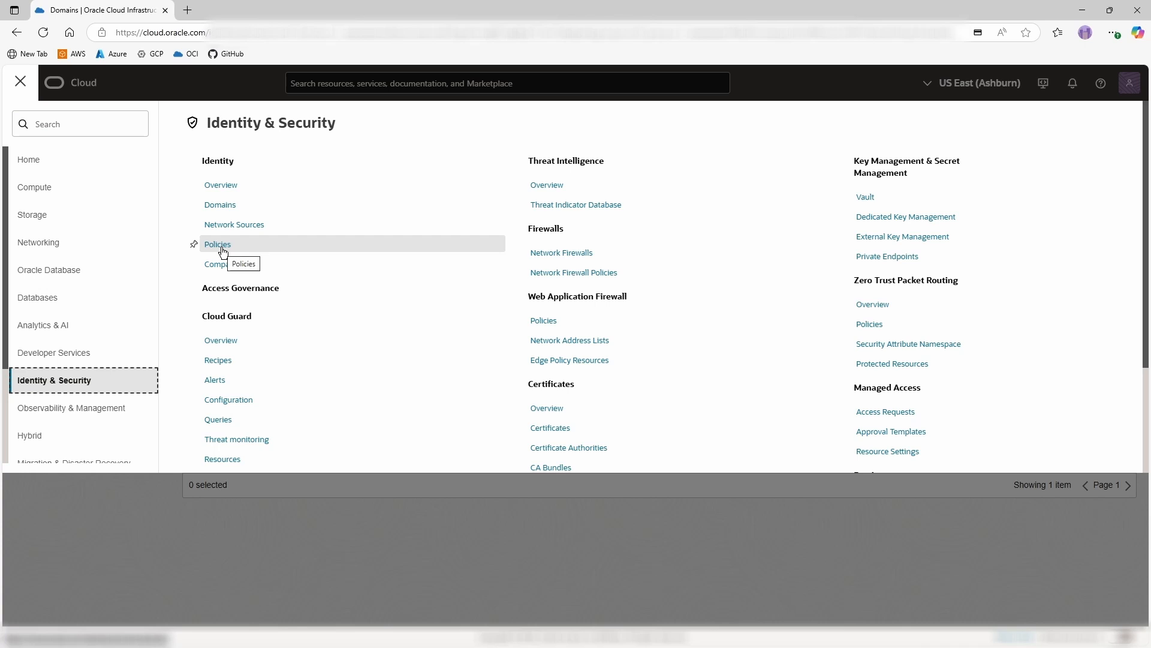
left_click(221, 247)
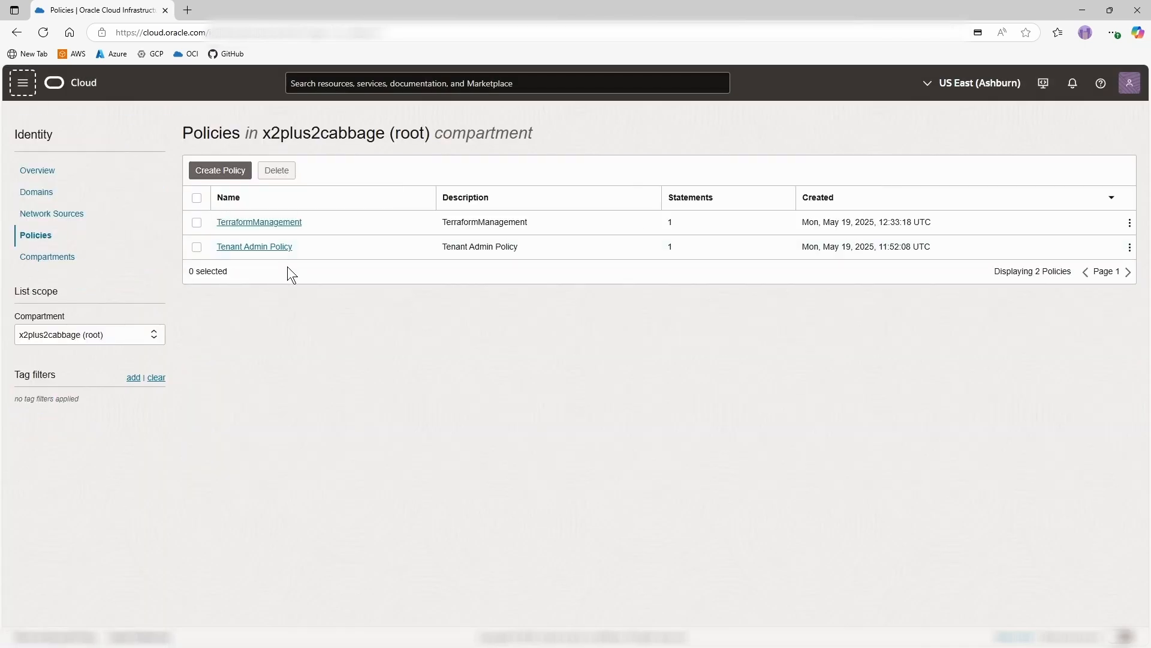
Step: Start a new policy in the root compartment with Terraform-Policy as both its name and description
left_click(210, 173)
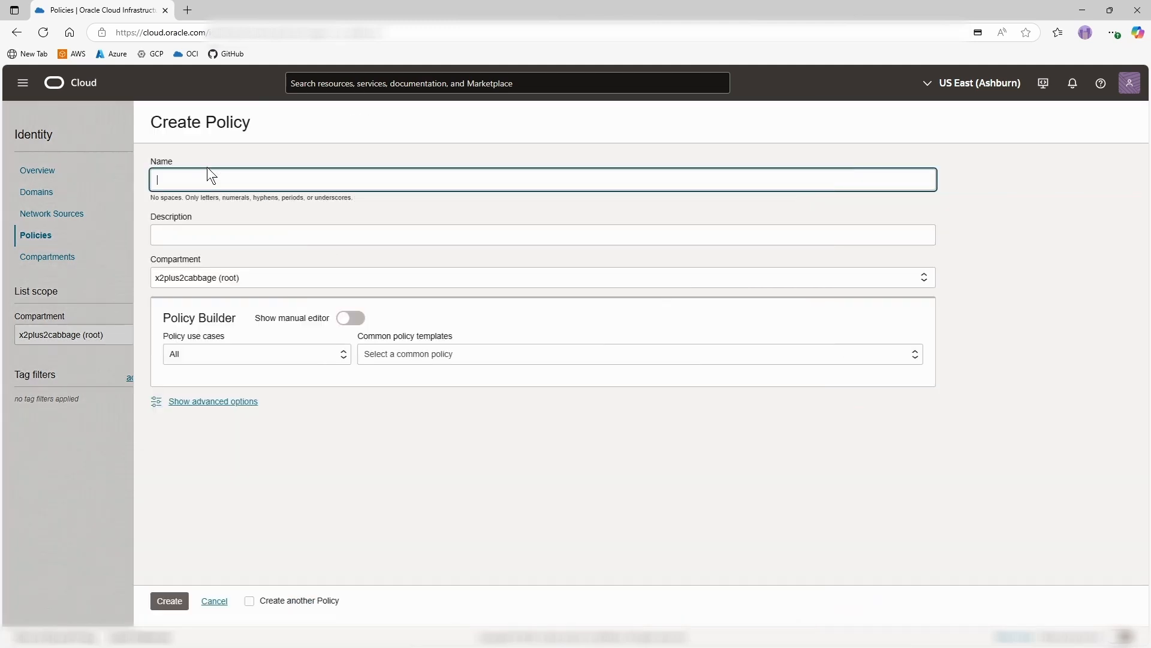
left_click(89, 180)
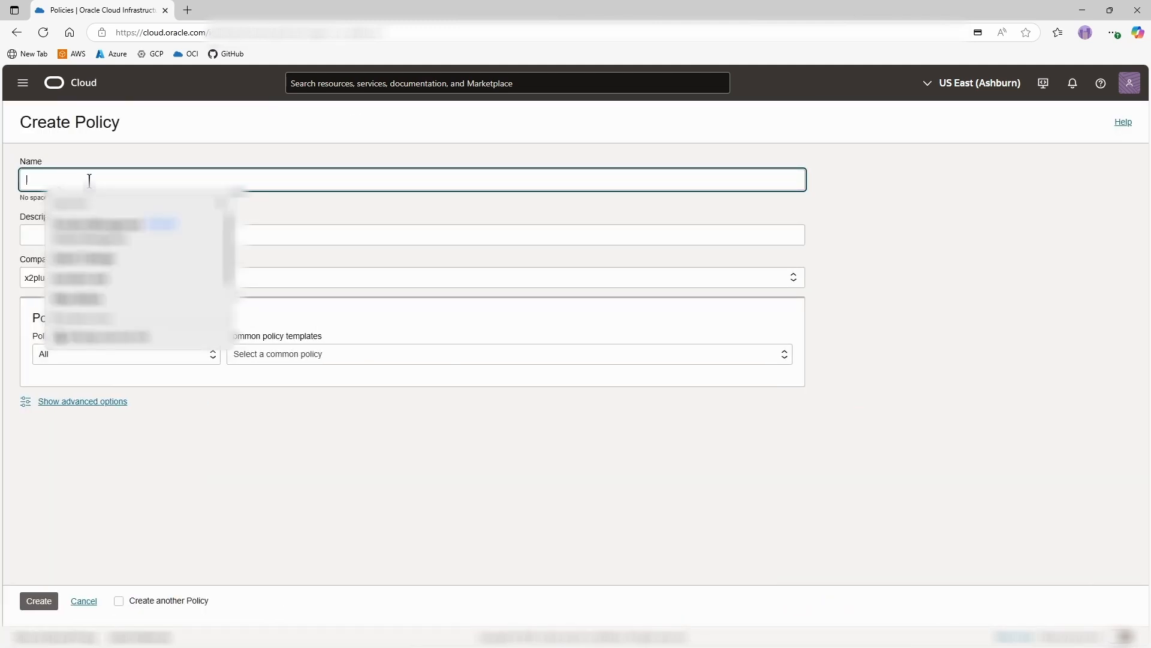
type("Ter")
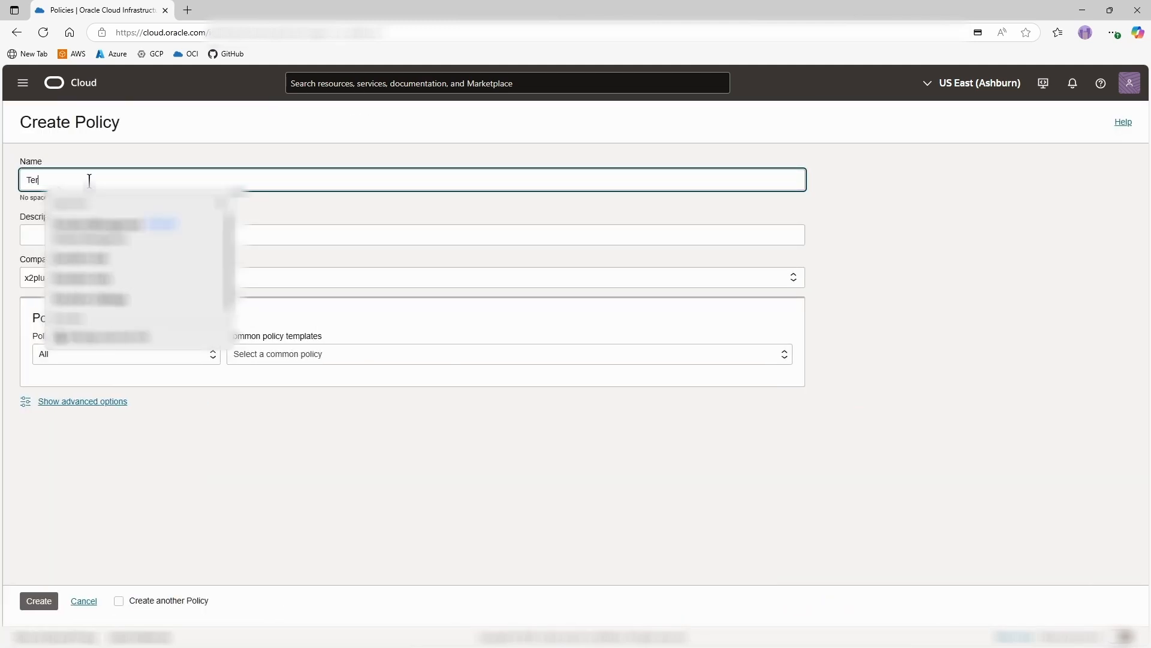
type("raform-Policy")
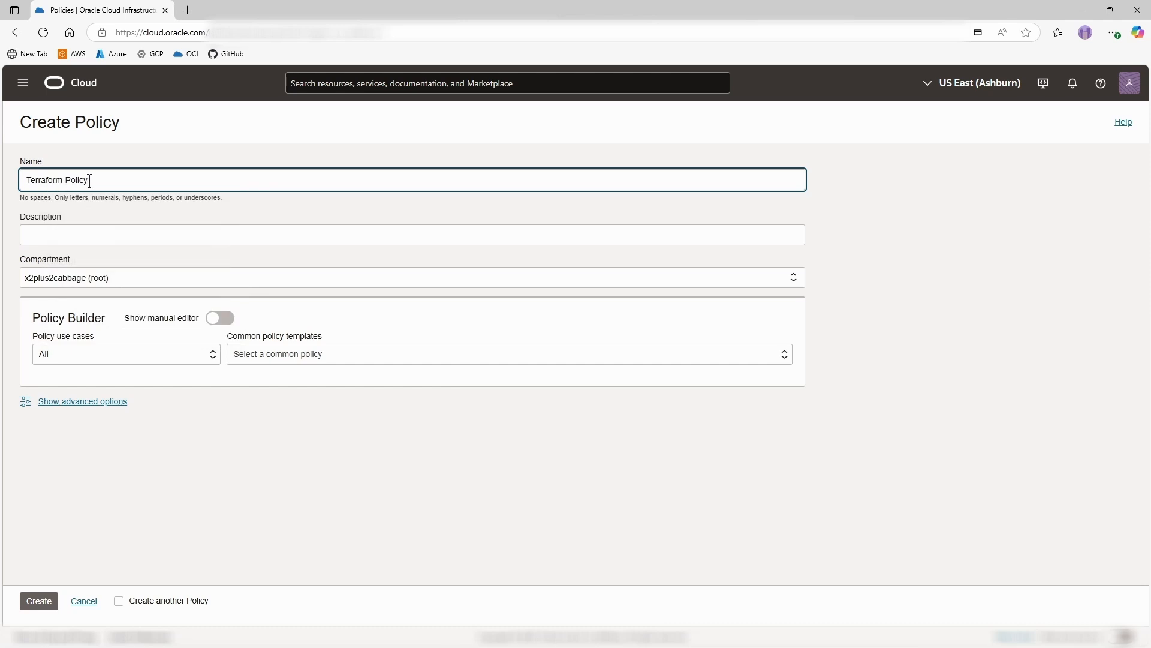
key("ctrl+a")
key("ctrl+c")
left_click(159, 234)
key("ctrl+v")
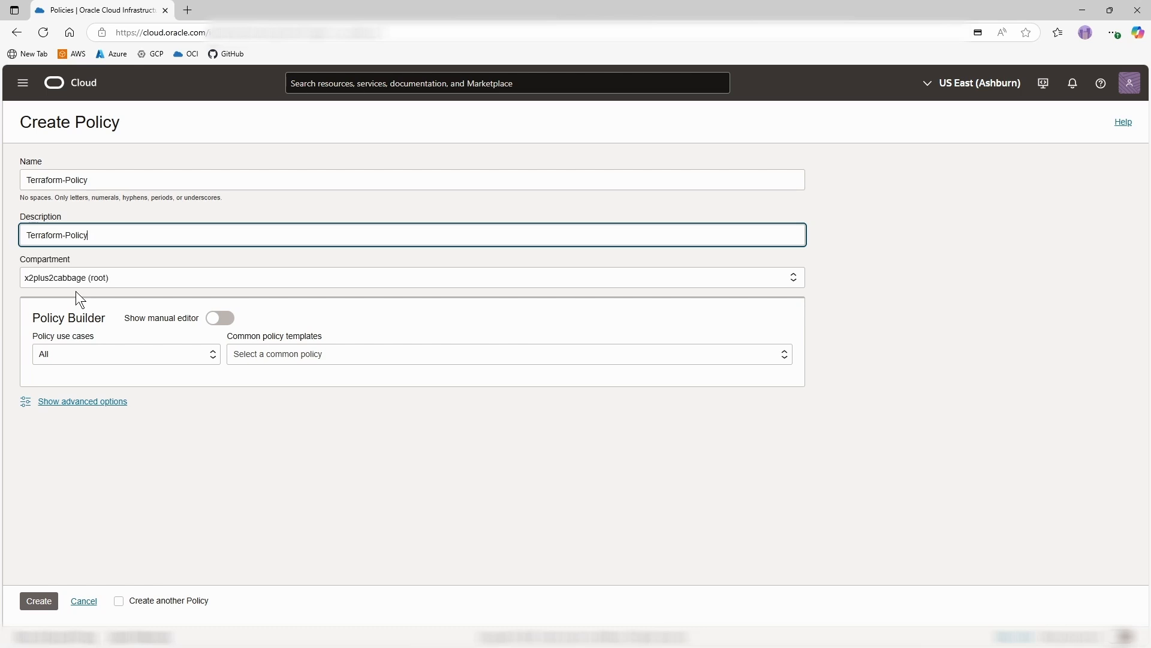
Step: Enter the manual policy statement "allow group Terraform-Test to manage all-resources in tenancy" and create the policy
left_click(215, 324)
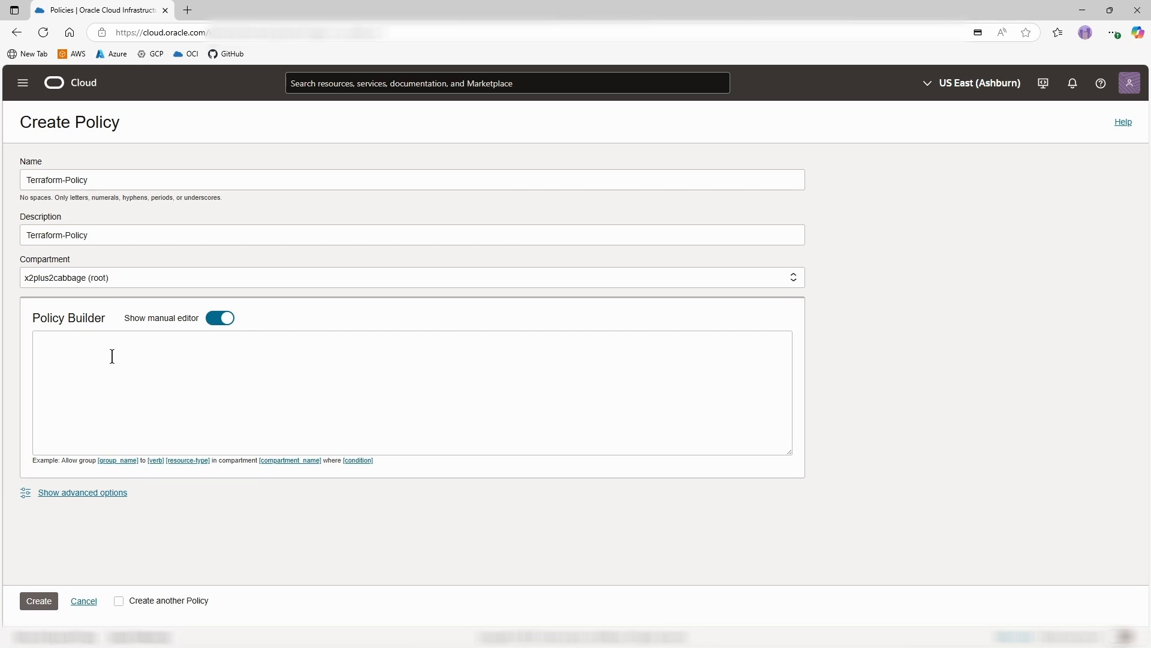
left_click(110, 353)
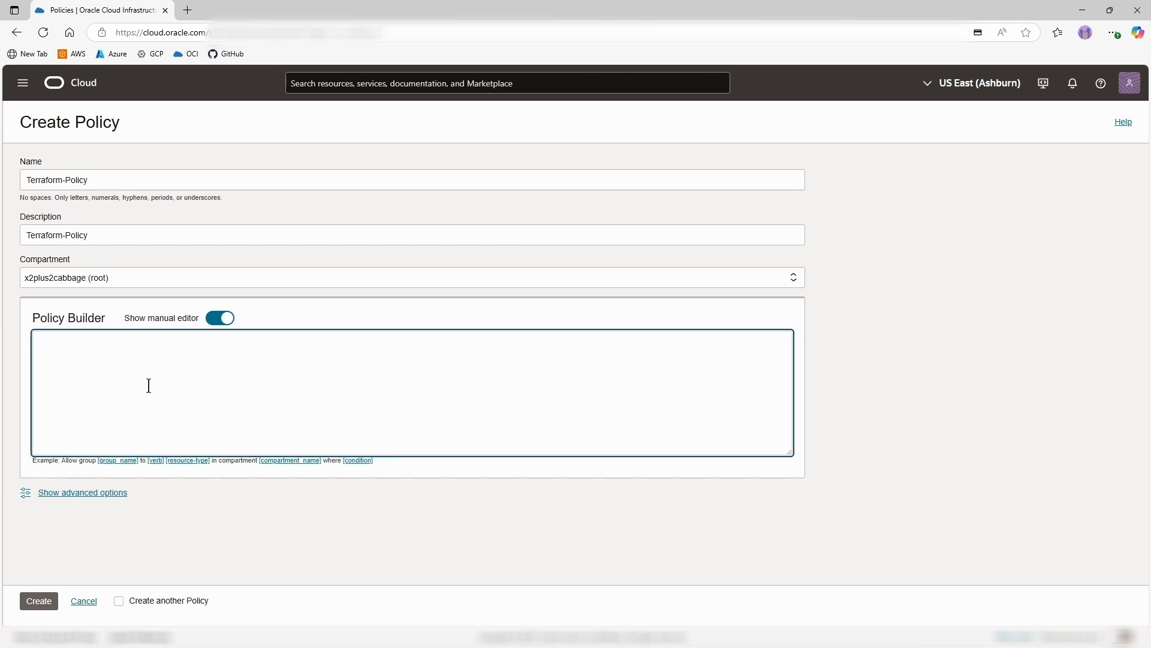
type("allow group Terraform-Test to manaa")
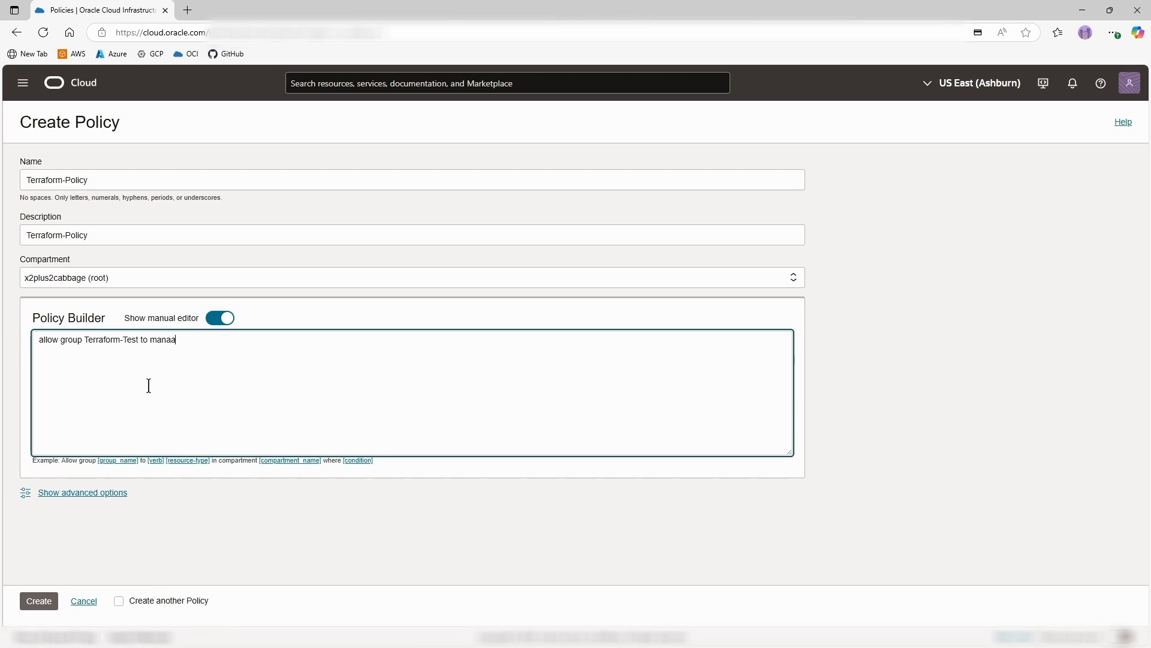
key("BackSpace")
type("ge all-ress")
key("BackSpace")
type("ources in tenancy")
left_click(37, 601)
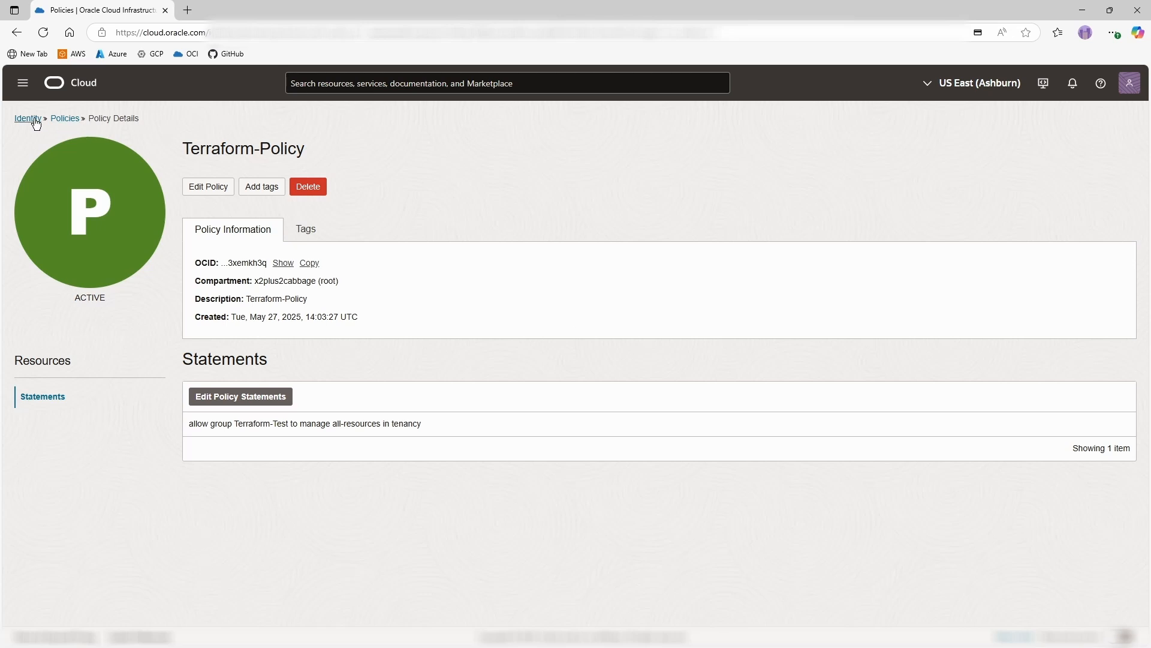
Step: Open the root compartment's details under Identity & Security and copy its OCID
left_click(23, 82)
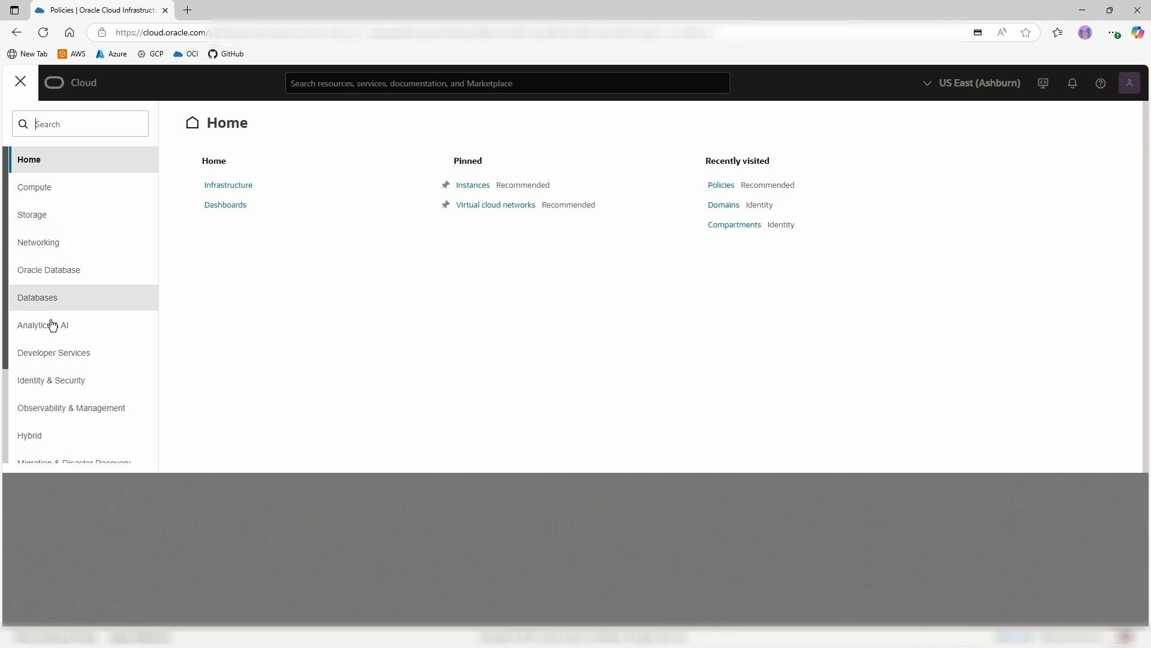
left_click(46, 387)
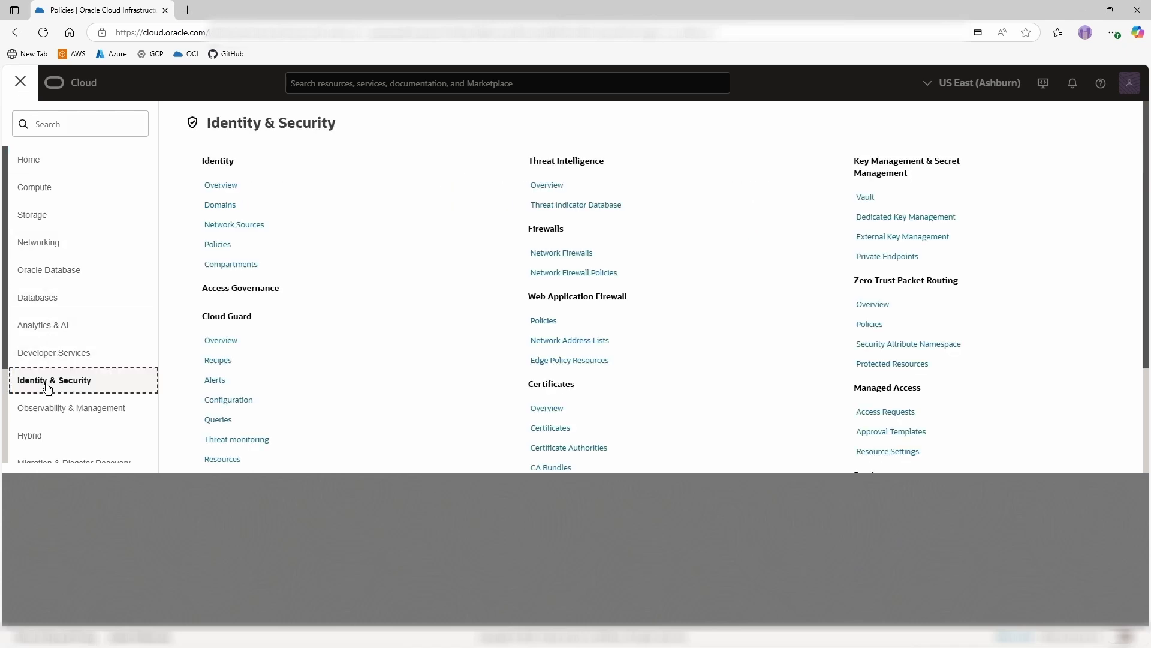
left_click(213, 265)
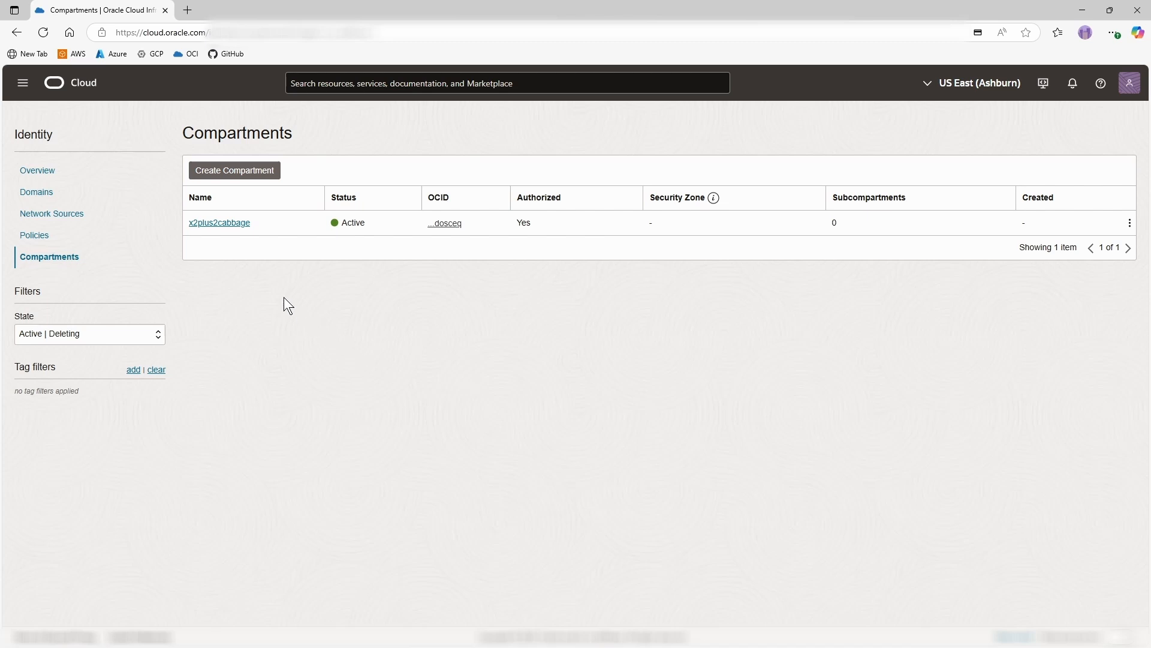
left_click(227, 223)
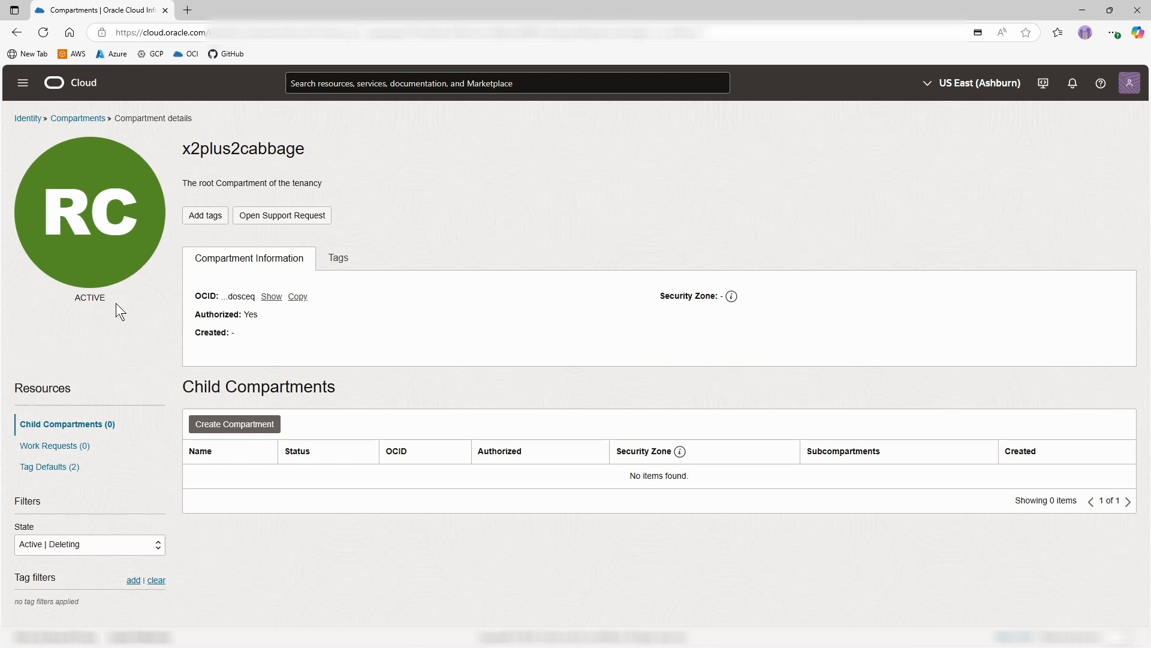
left_click(299, 297)
Step: Switch to Visual Studio Code and replace the user_ocid placeholder in terraform.tfvars.template with the Terraform user's OCID
key("alt+Tab")
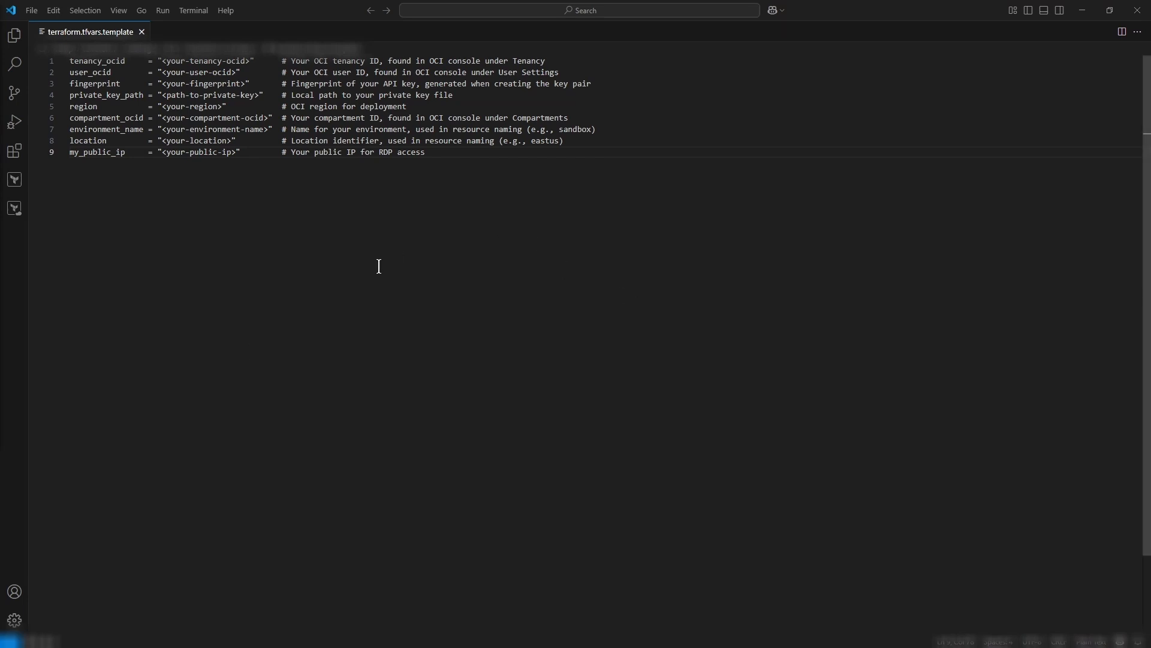
key("ctrl+shift+Left")
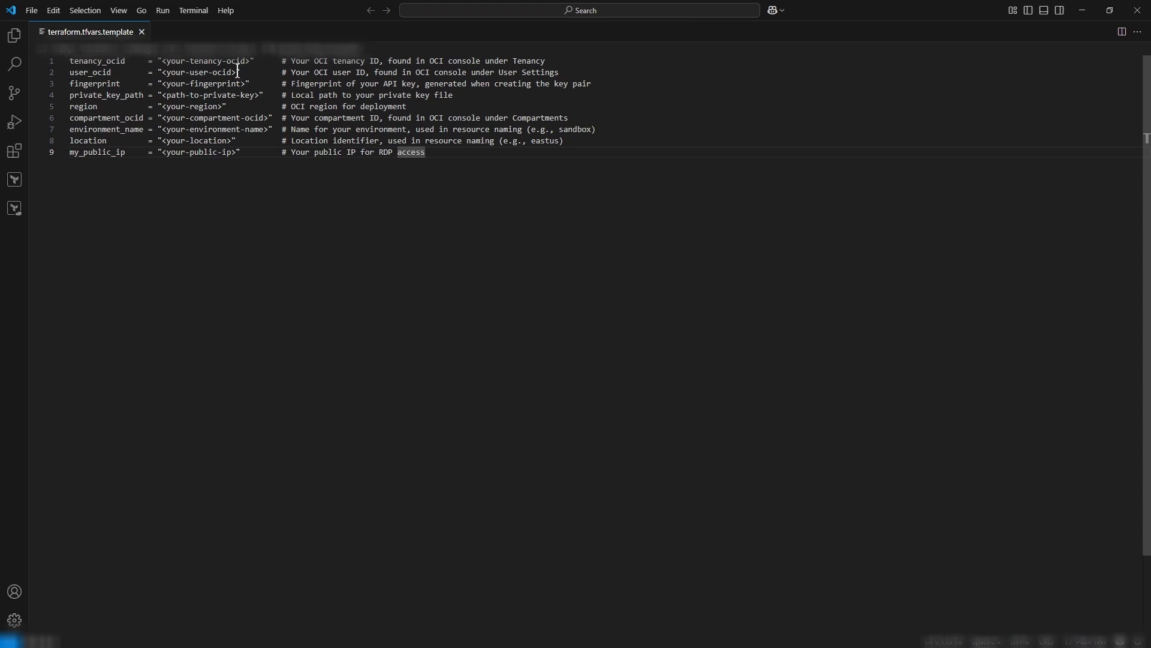
left_click_drag(238, 71, 163, 73)
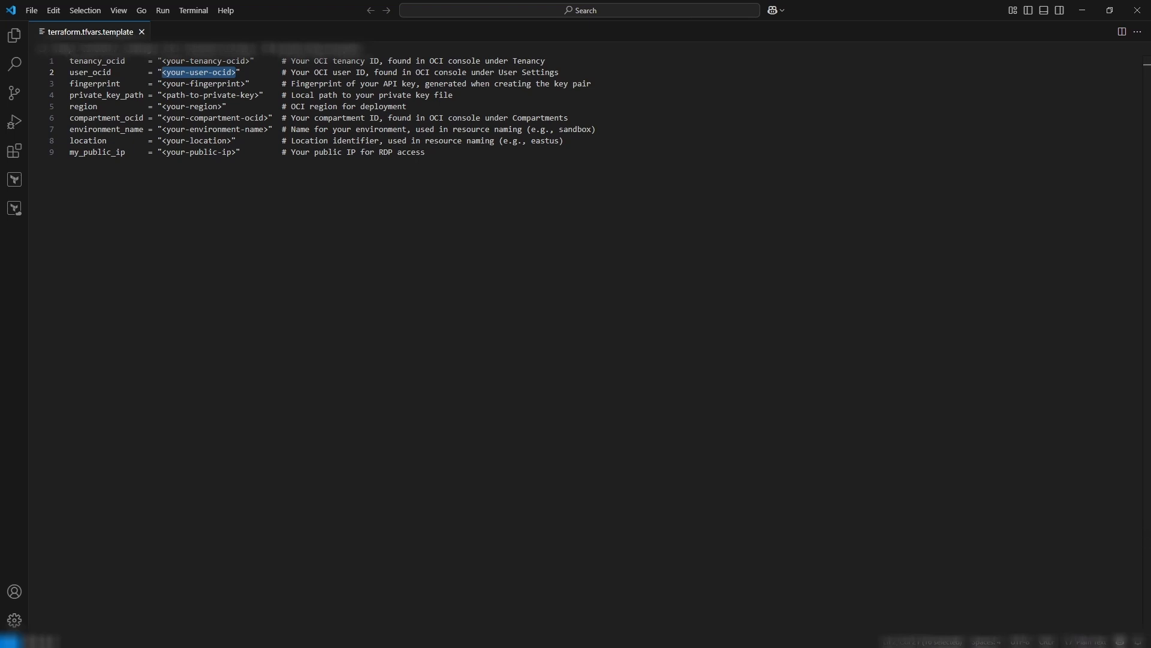
key("alt+Tab")
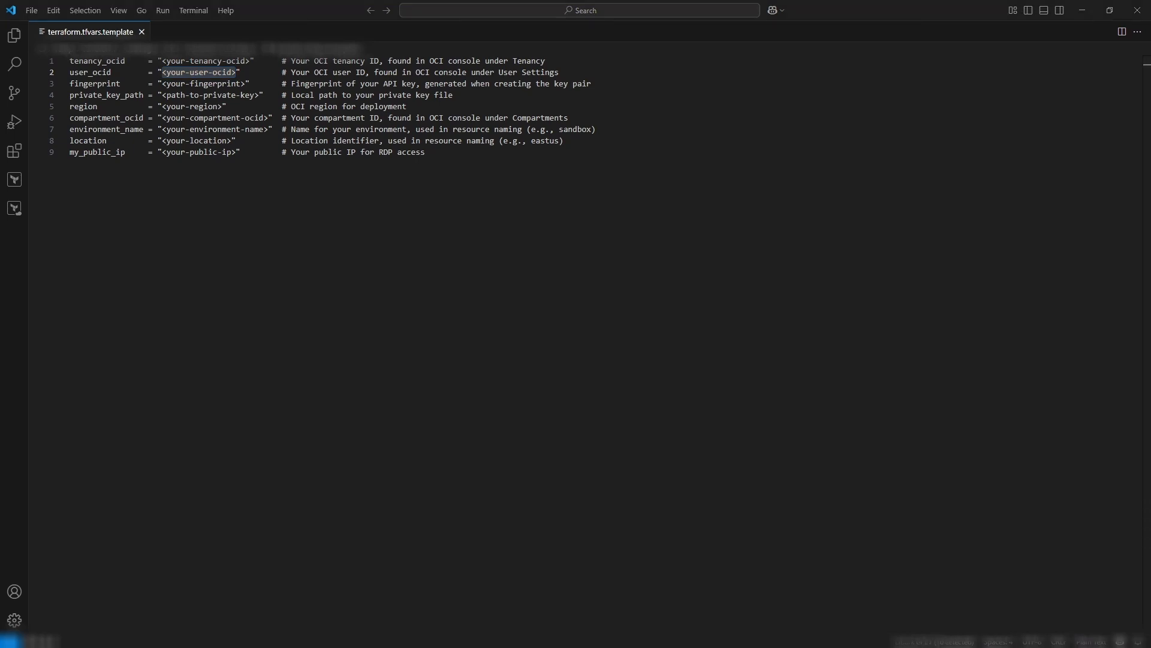
left_click(157, 65)
left_click_drag(238, 74, 161, 71)
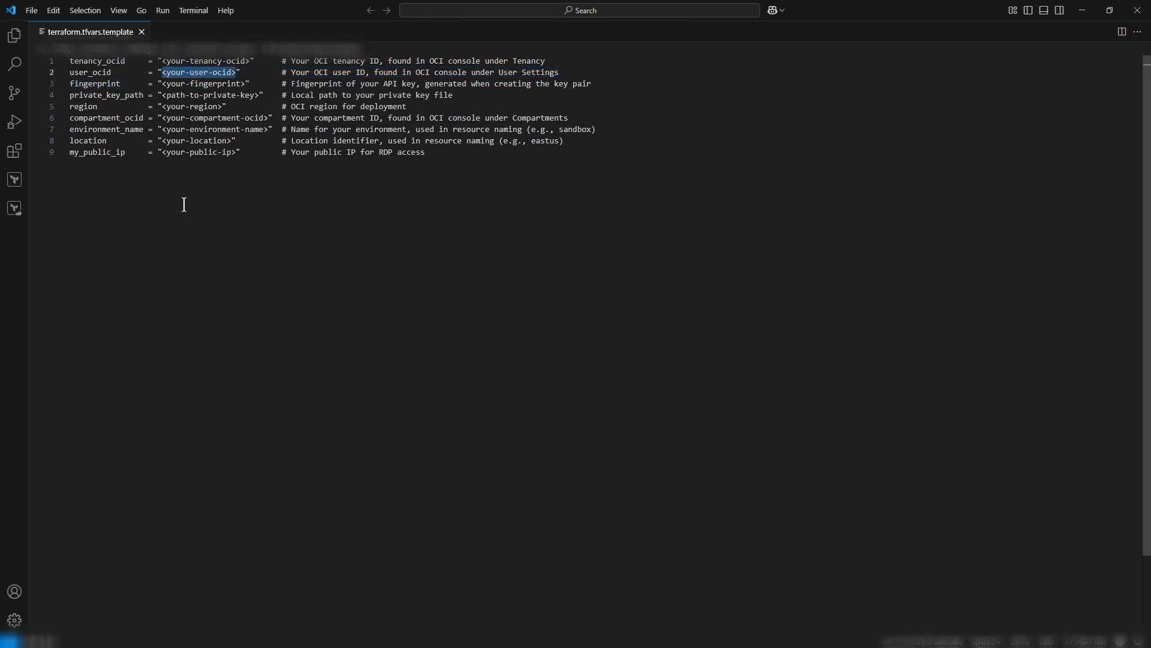
key("ctrl+v")
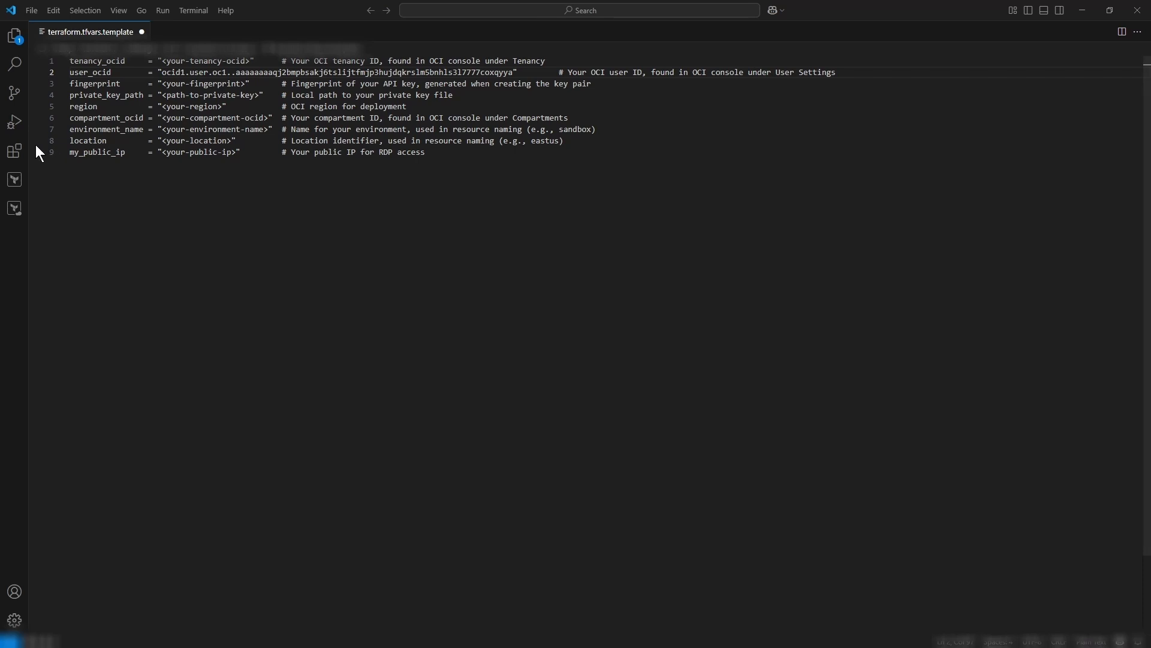
Step: Replace the tenancy_ocid and fingerprint placeholders with the tenancy's OCID and the API key's fingerprint
double_click(175, 84)
left_click_drag(250, 62, 162, 62)
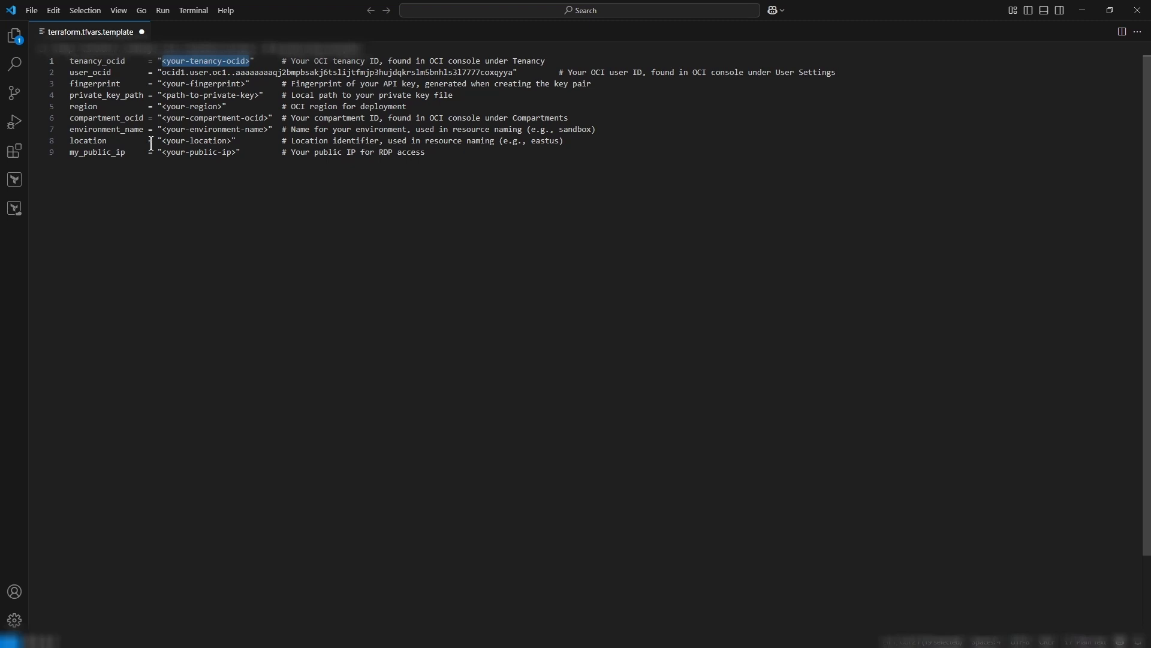
key("ctrl+v")
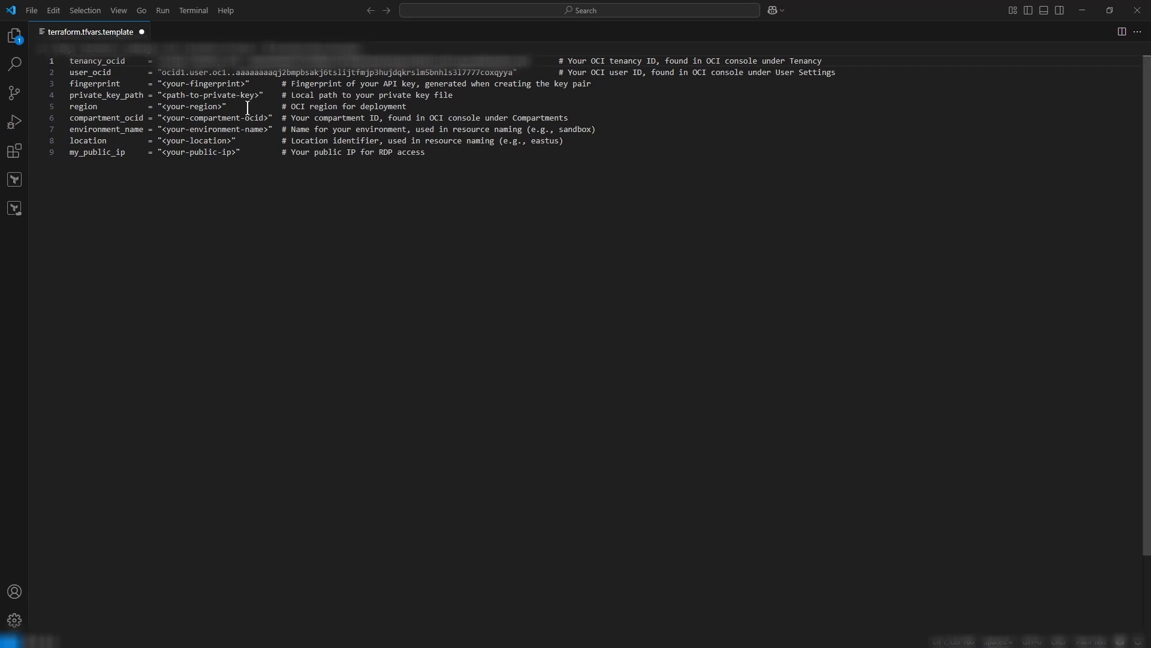
left_click_drag(250, 84, 164, 85)
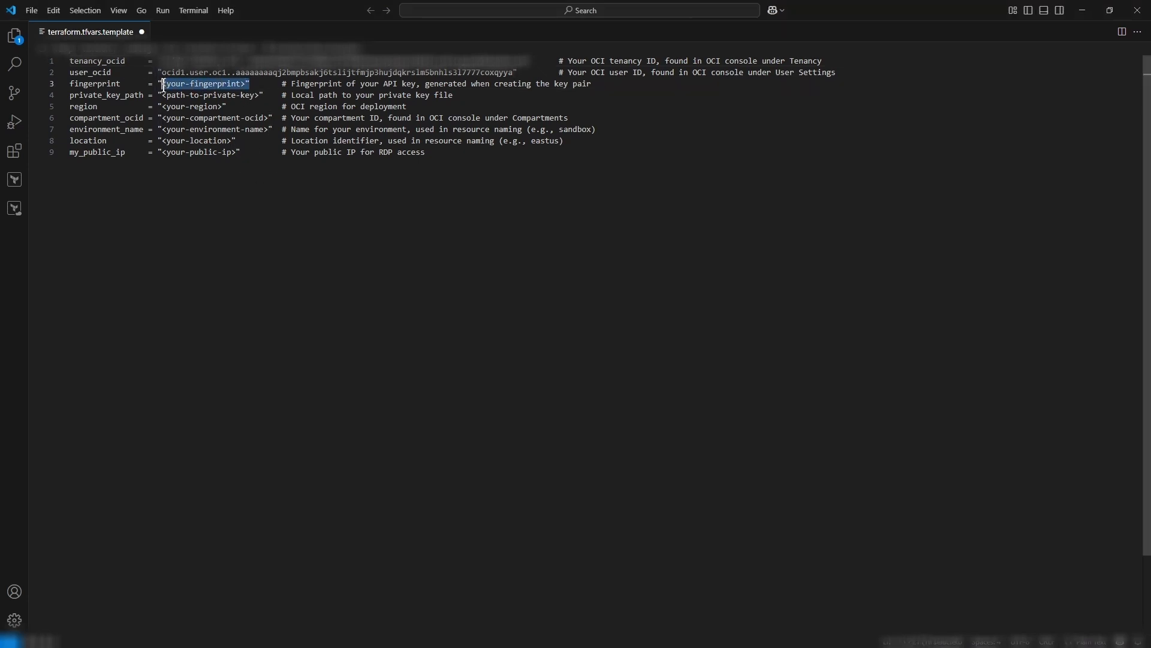
left_click_drag(246, 85, 162, 87)
key("ctrl+v")
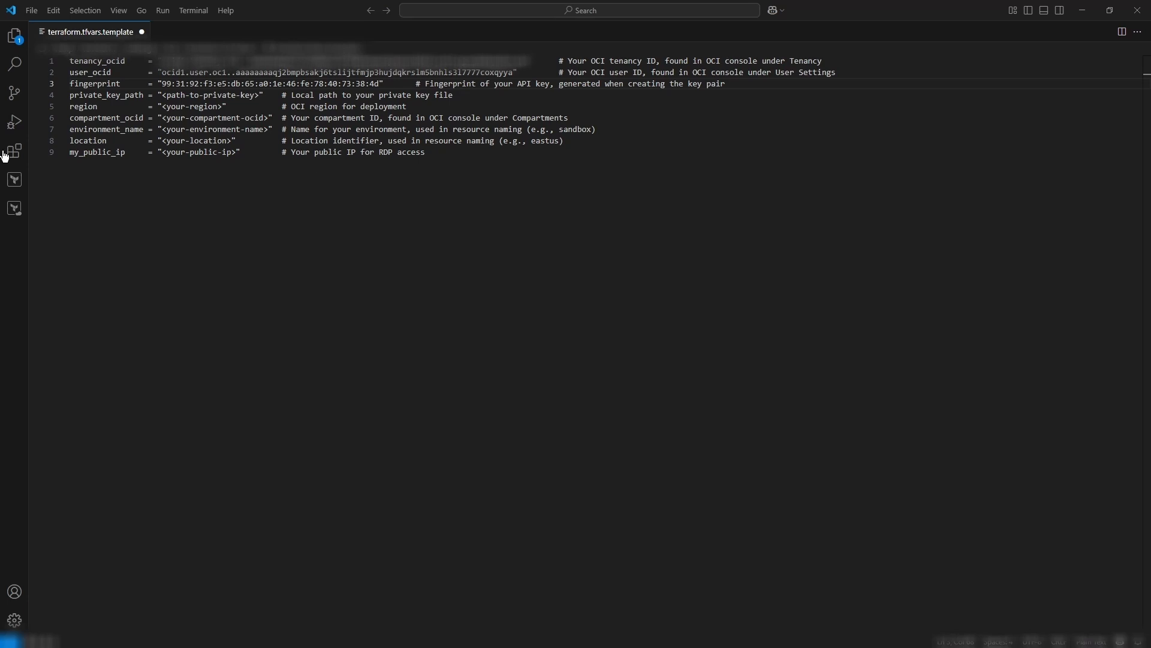
Step: Replace the compartment_ocid placeholder with the root compartment's OCID
left_click(263, 143)
left_click_drag(268, 117, 162, 118)
key("ctrl+v")
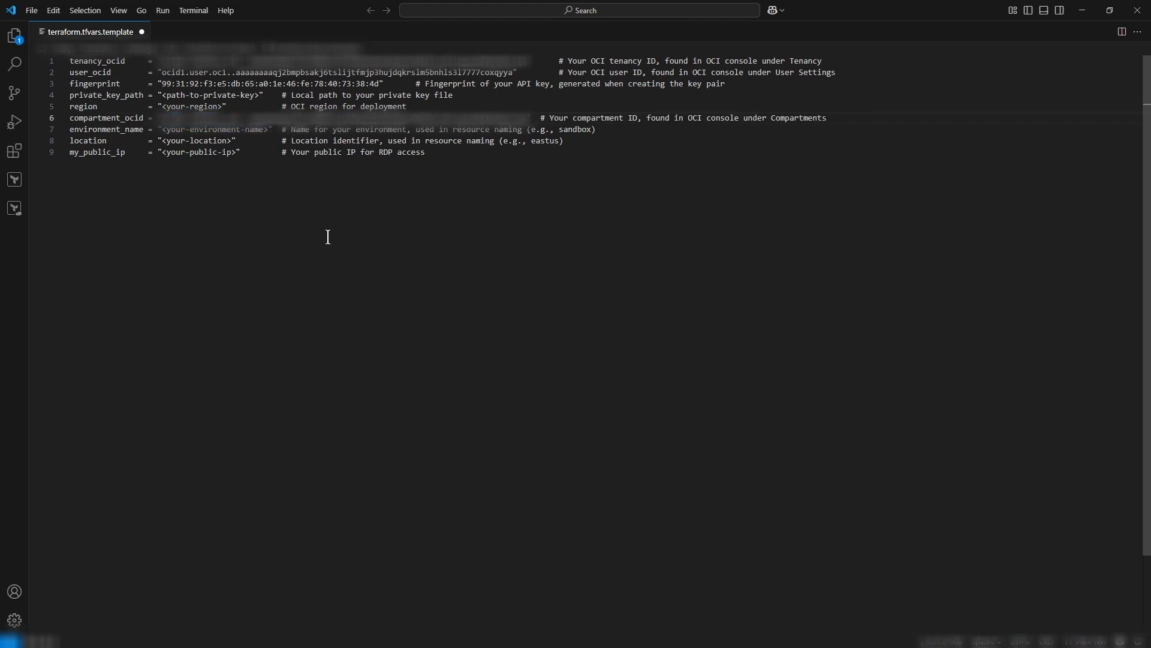
Step: Align the trailing comments of all lines in the file with Align by regex, using # as the delimiter
key("ctrl+a")
key("ctrl+shift+p")
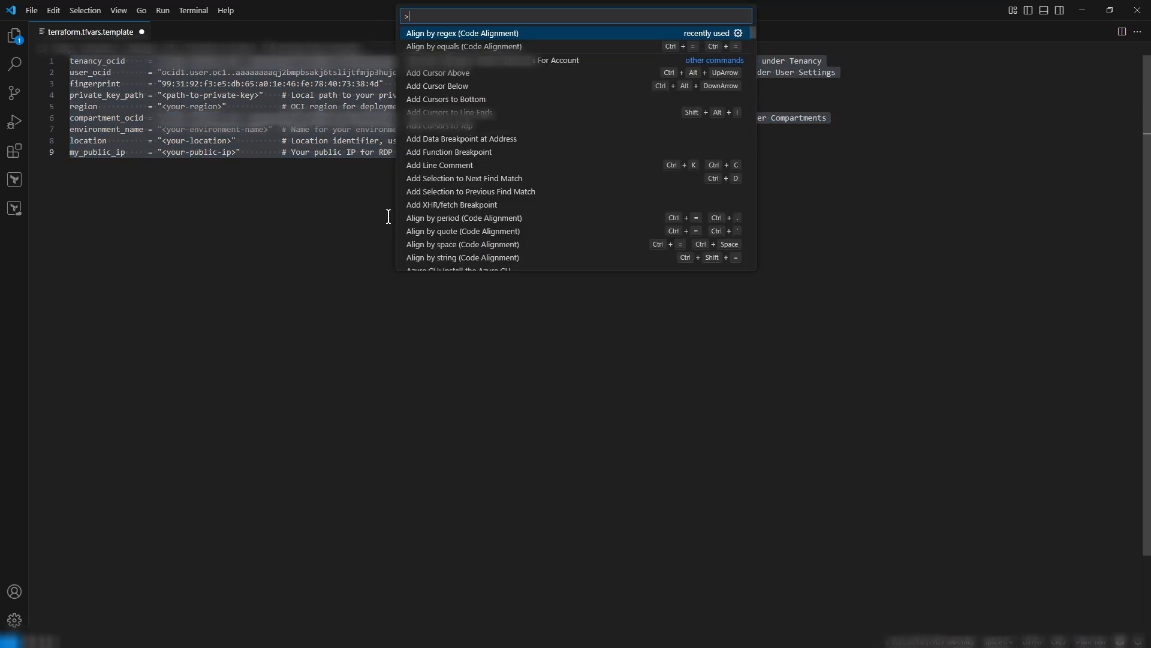
left_click(456, 33)
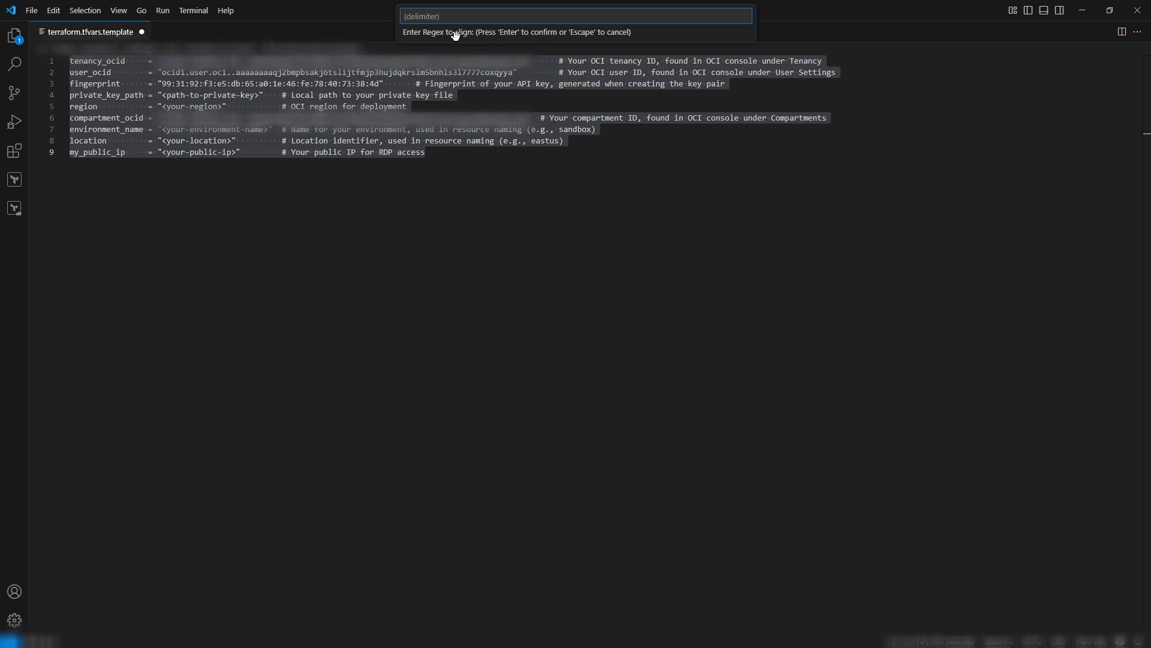
type("#")
key("Return")
left_click(396, 204)
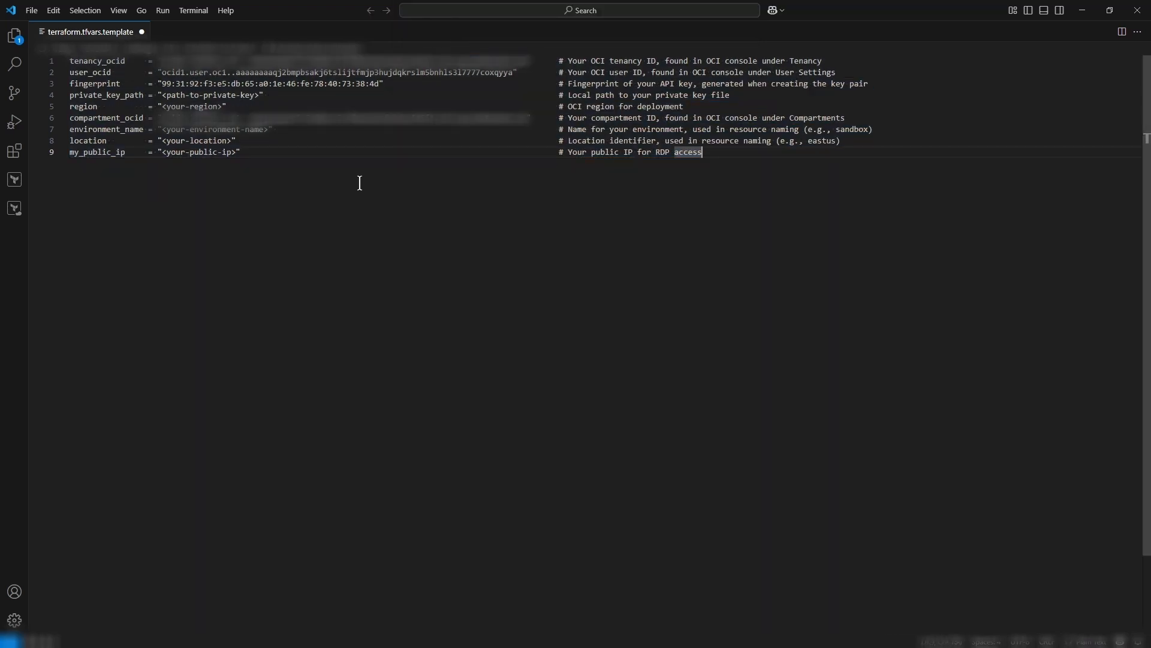
left_click(115, 71)
left_click(129, 83)
left_click(152, 118)
left_click(151, 153)
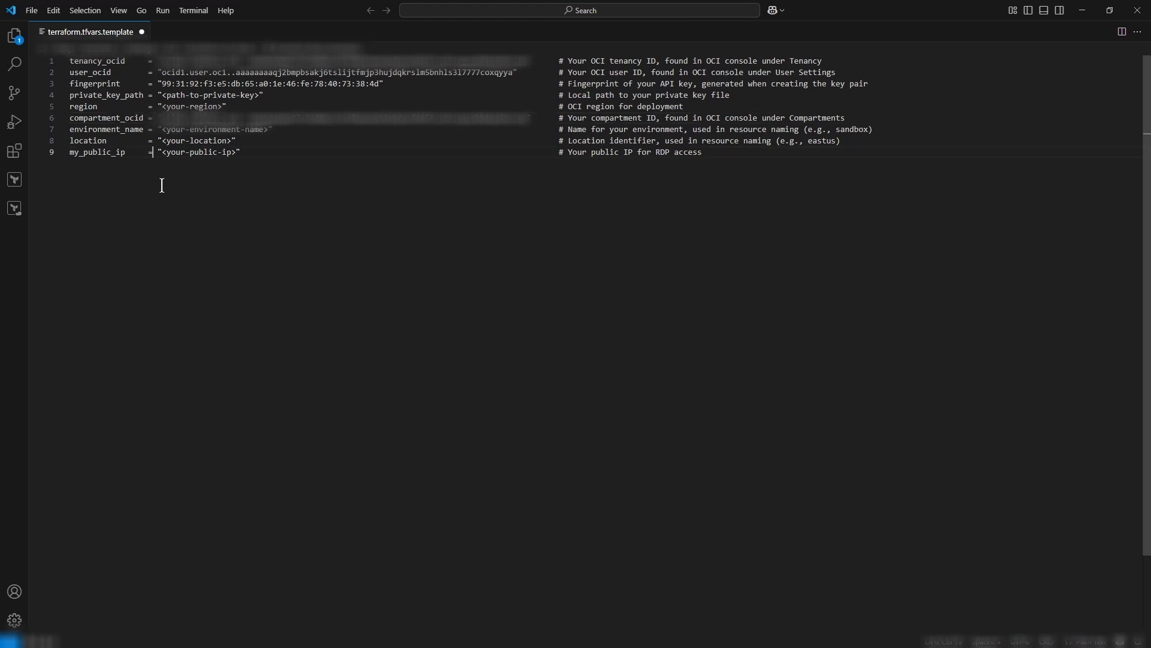